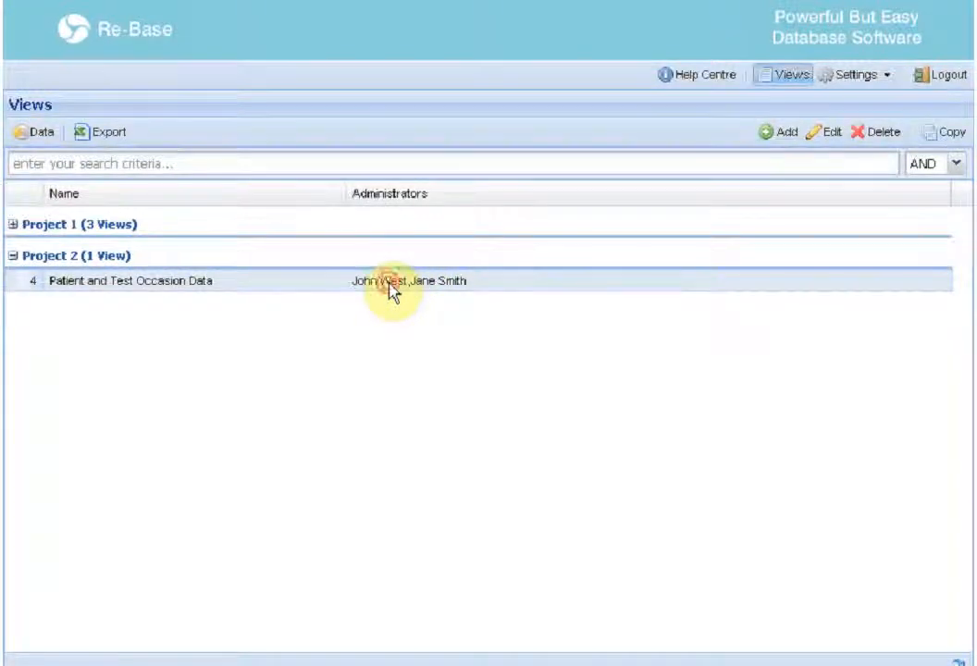
Open the data of the Patient and Test Occasion Data view
double_click(390, 289)
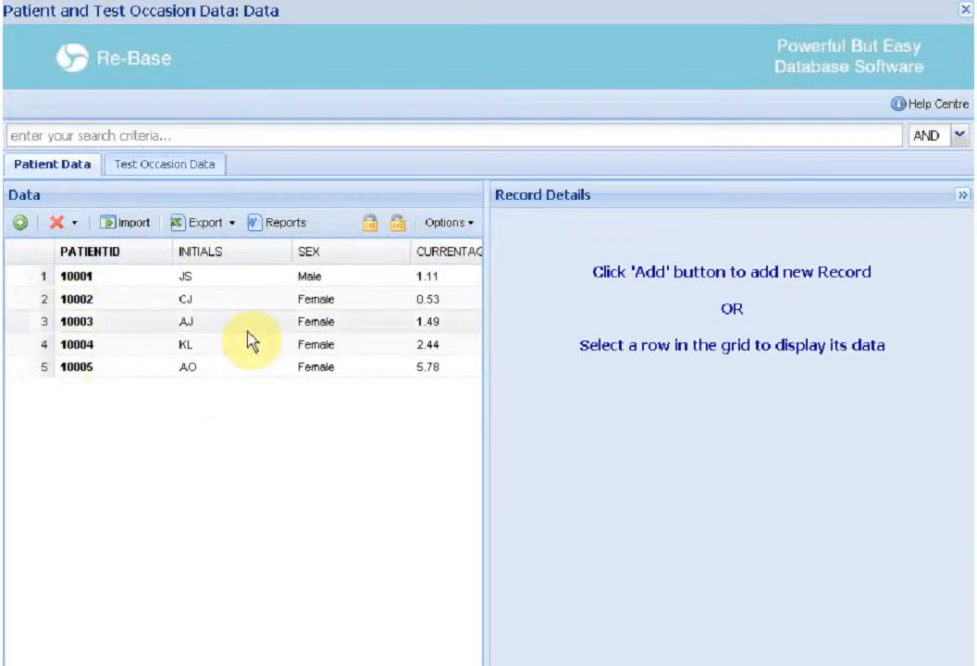
click(156, 169)
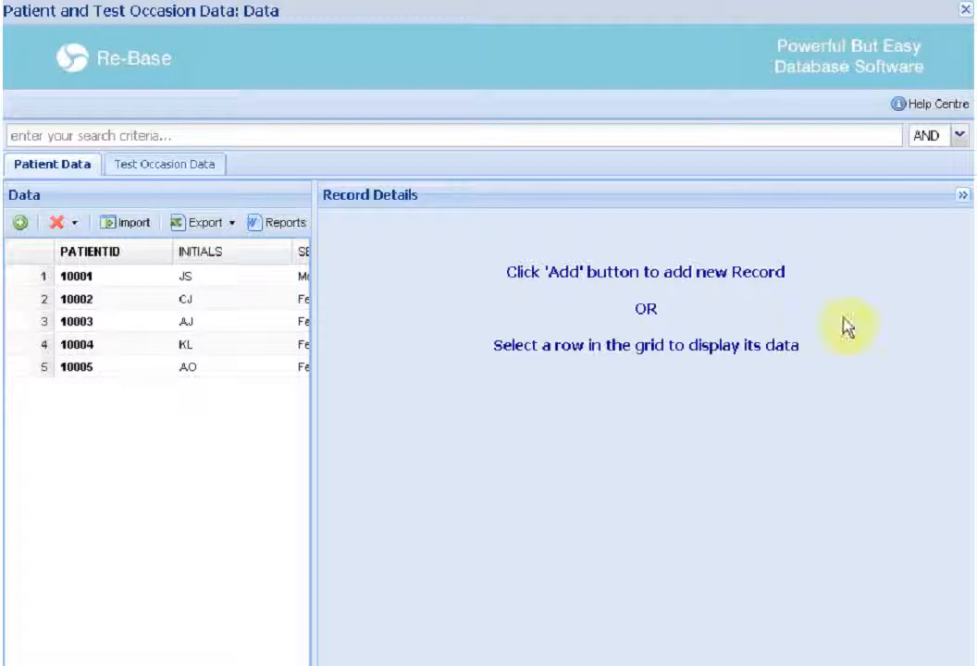
Start a new patient record and open the ethnic group list and the date-of-birth picker
click(20, 222)
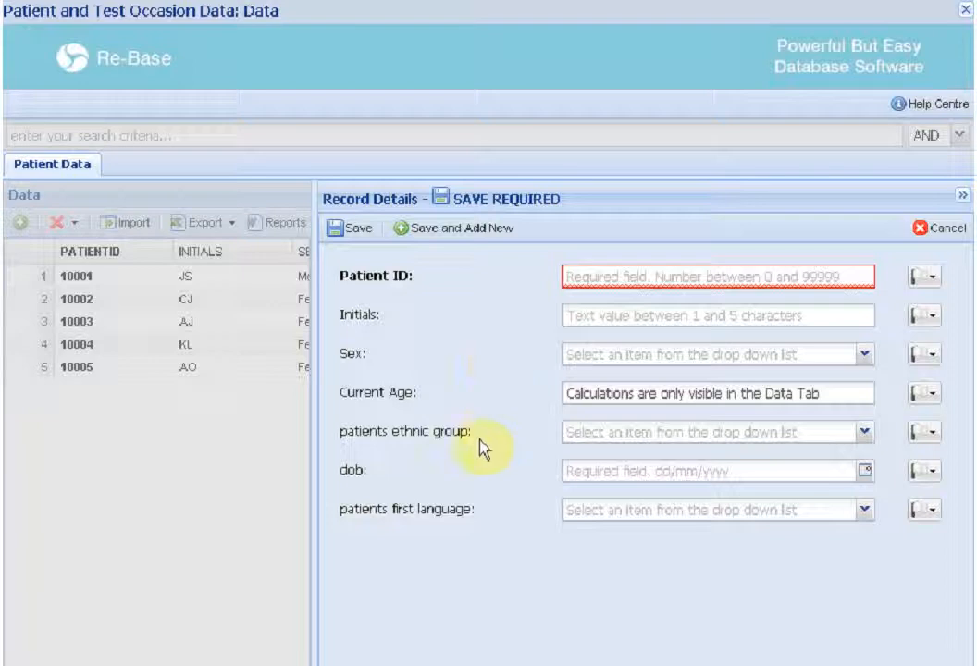
click(863, 435)
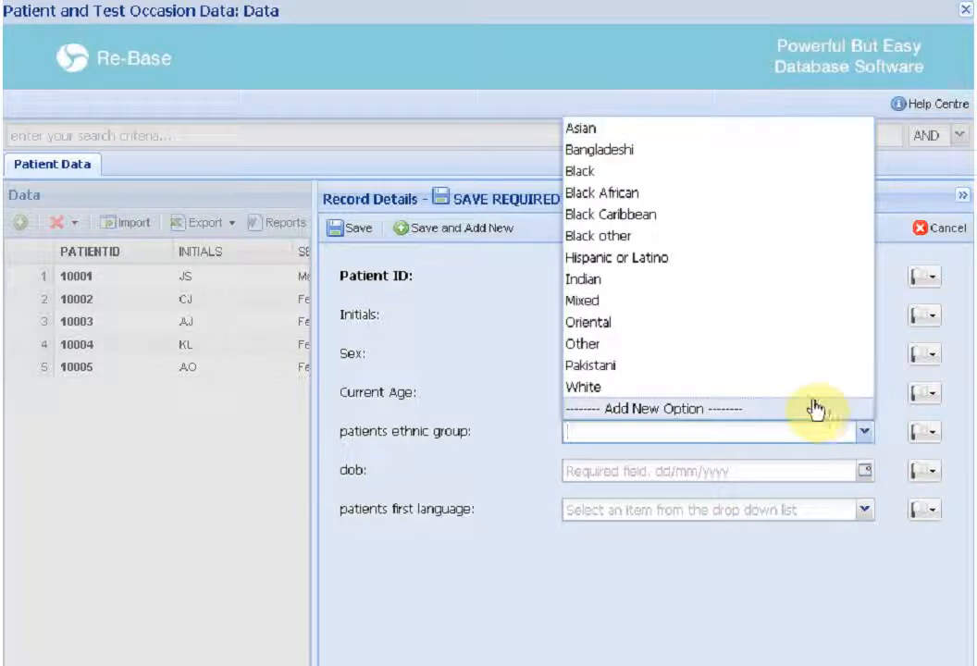
key(Tab)
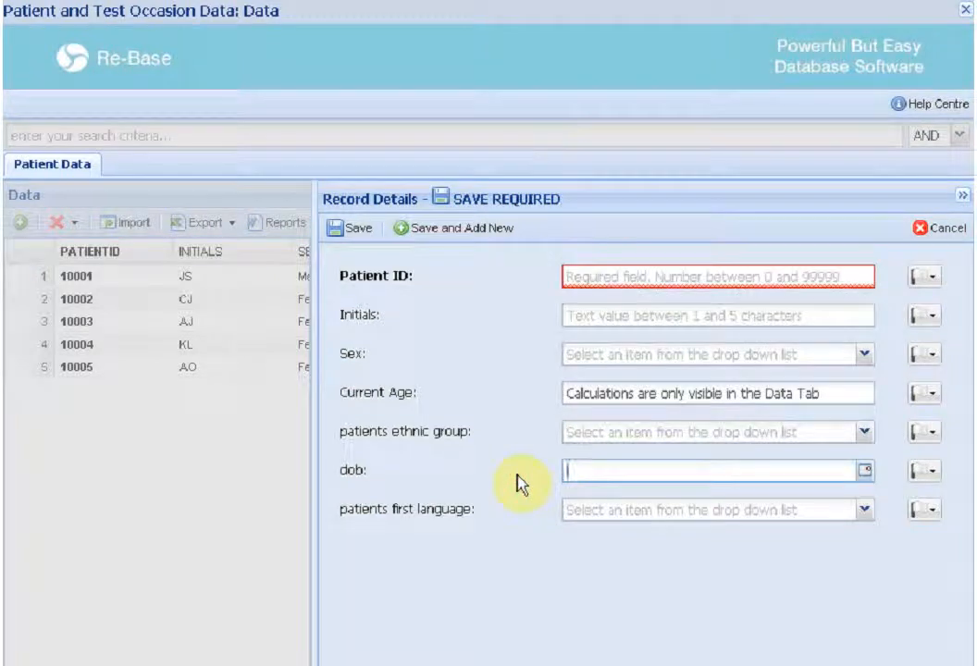
click(865, 471)
click(962, 473)
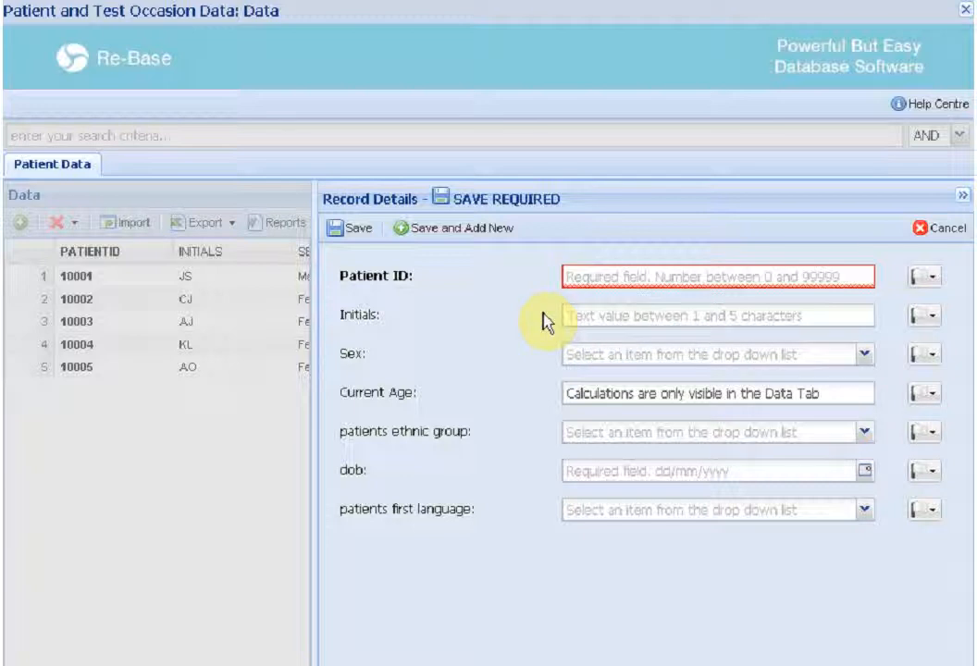
Try entering aaaaaa as the initials and saving, then clear the initials field
click(583, 317)
text(aaaaaa)
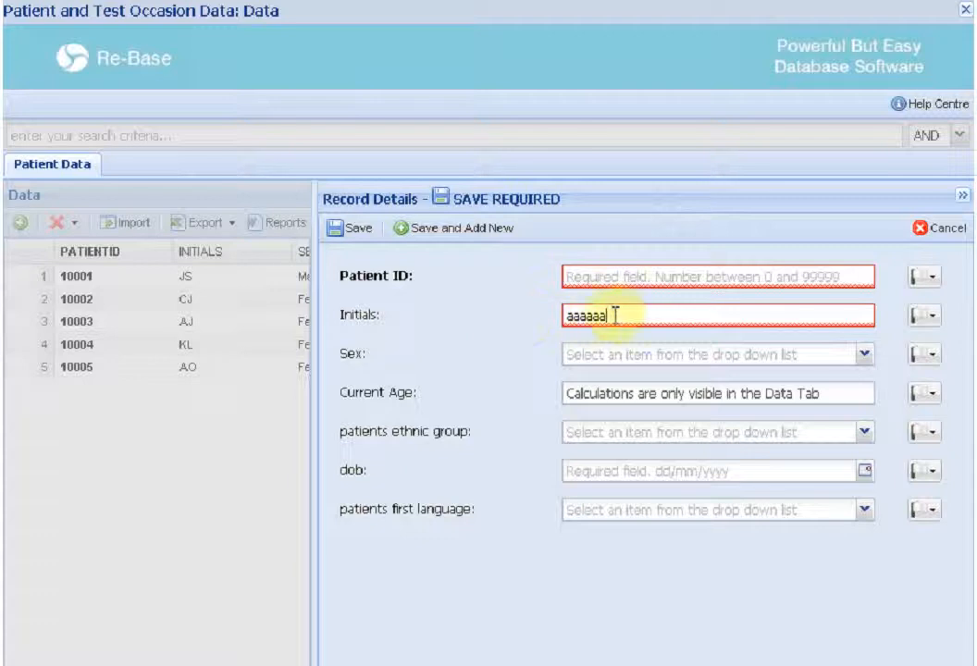
mouse_move(625, 316)
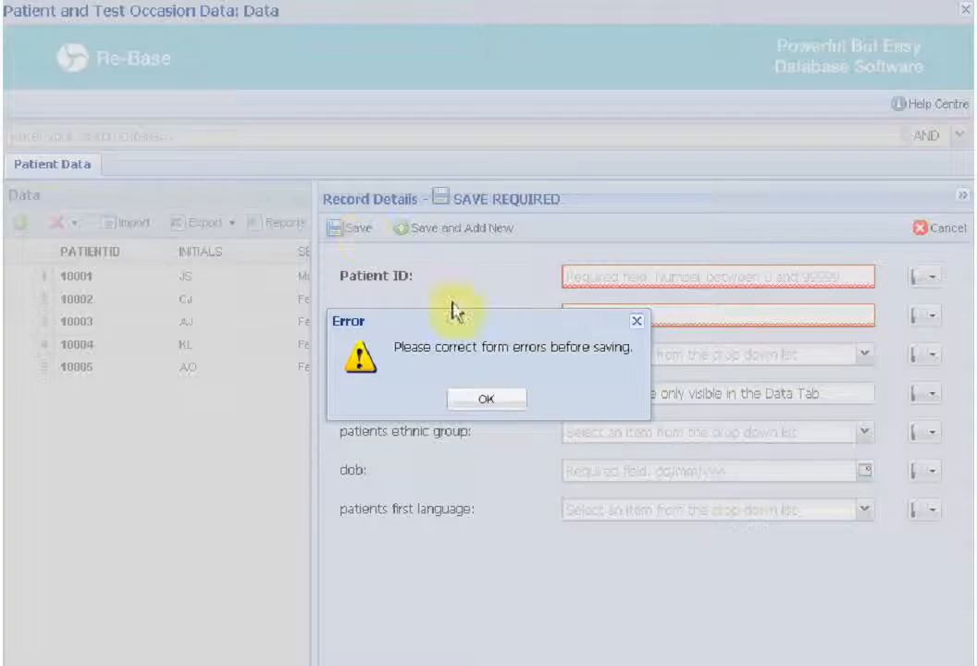
click(495, 401)
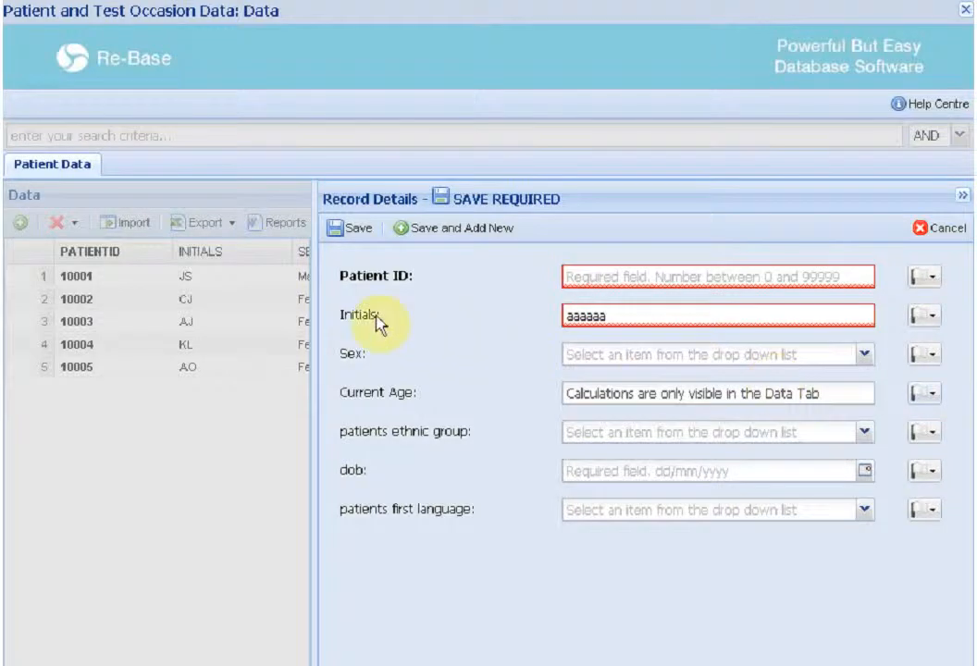
mouse_move(376, 318)
drag(629, 318, 530, 319)
key(BackSpace)
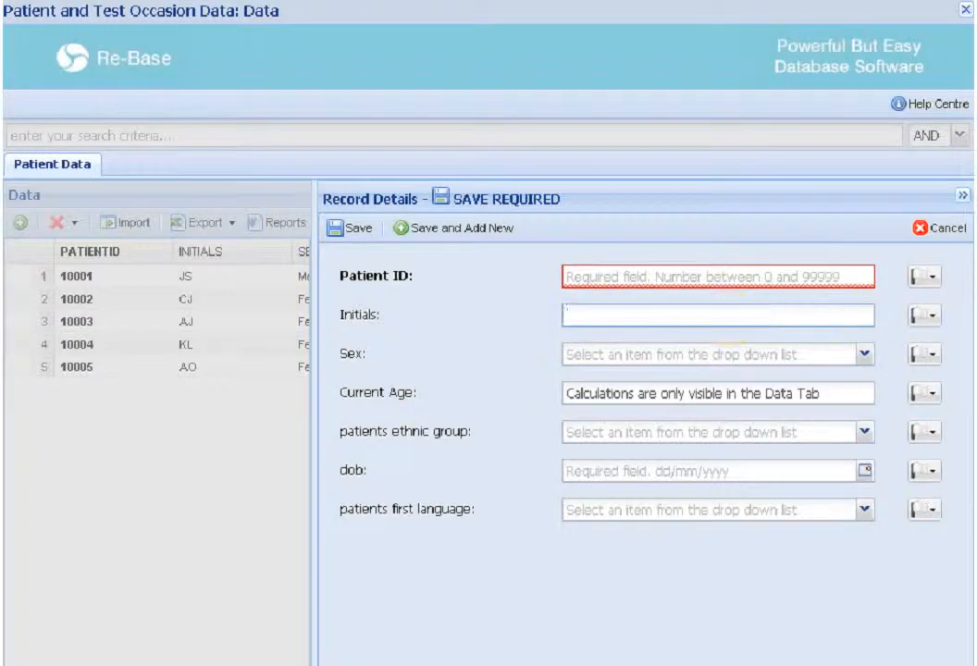
Enter 10005 as the patient ID, then cancel the new record
click(722, 261)
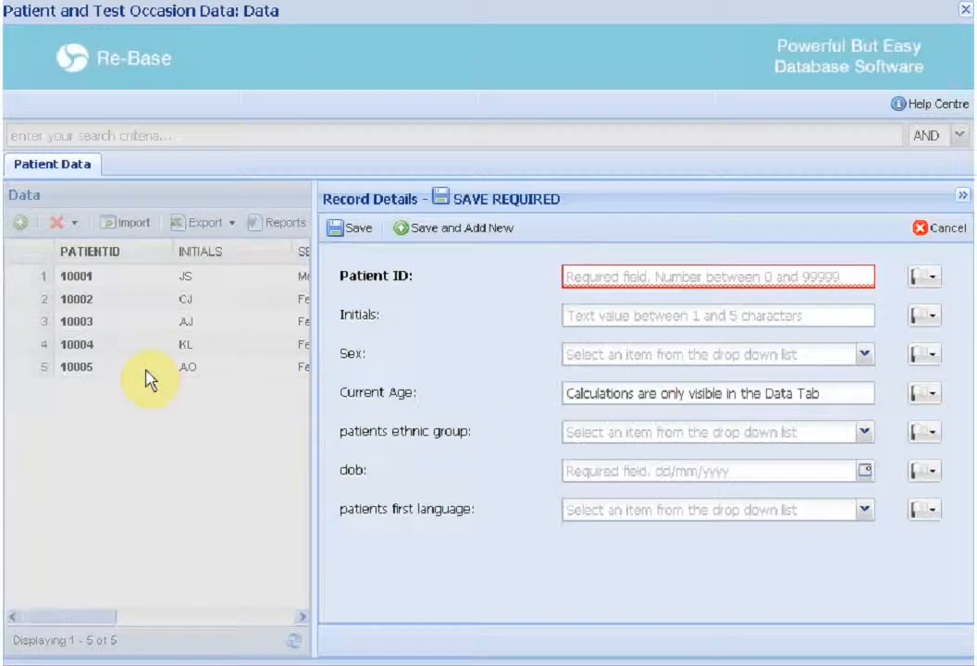
click(577, 278)
text(10005)
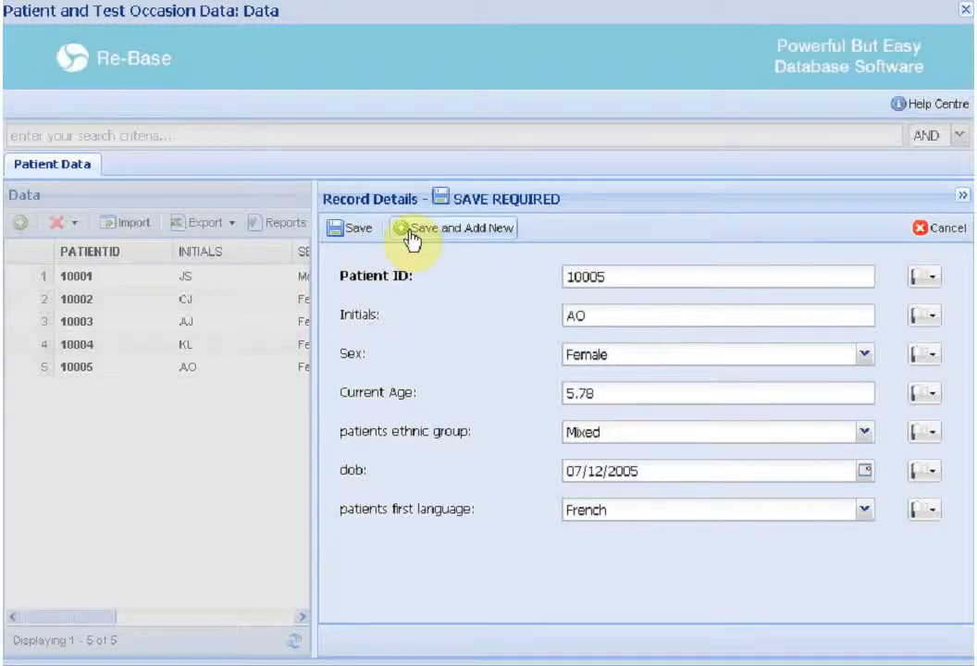
click(932, 231)
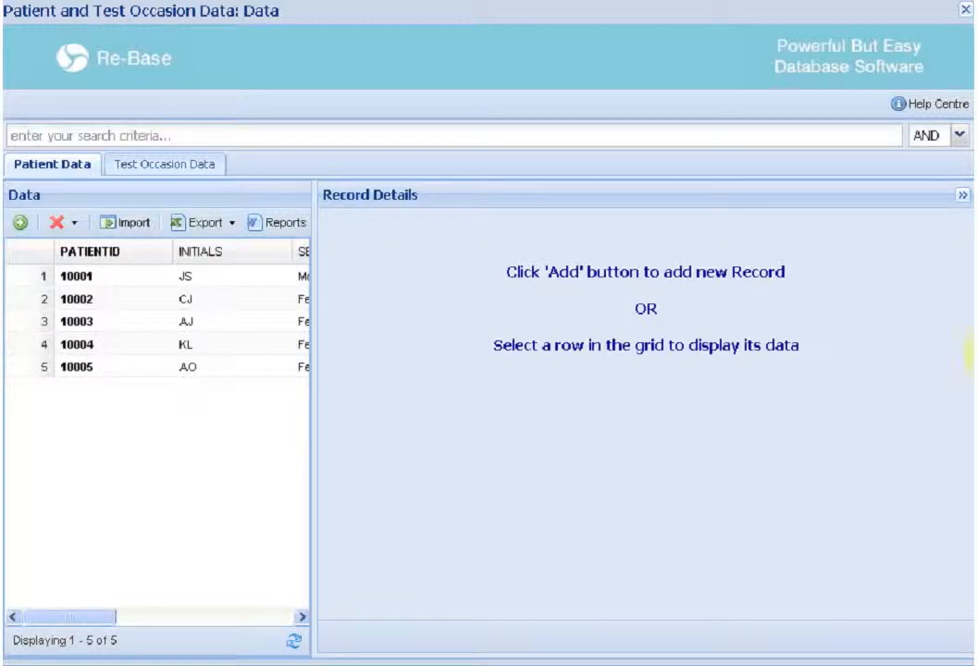
Append A to the initials of patient 10001 and cancel the edit
click(275, 277)
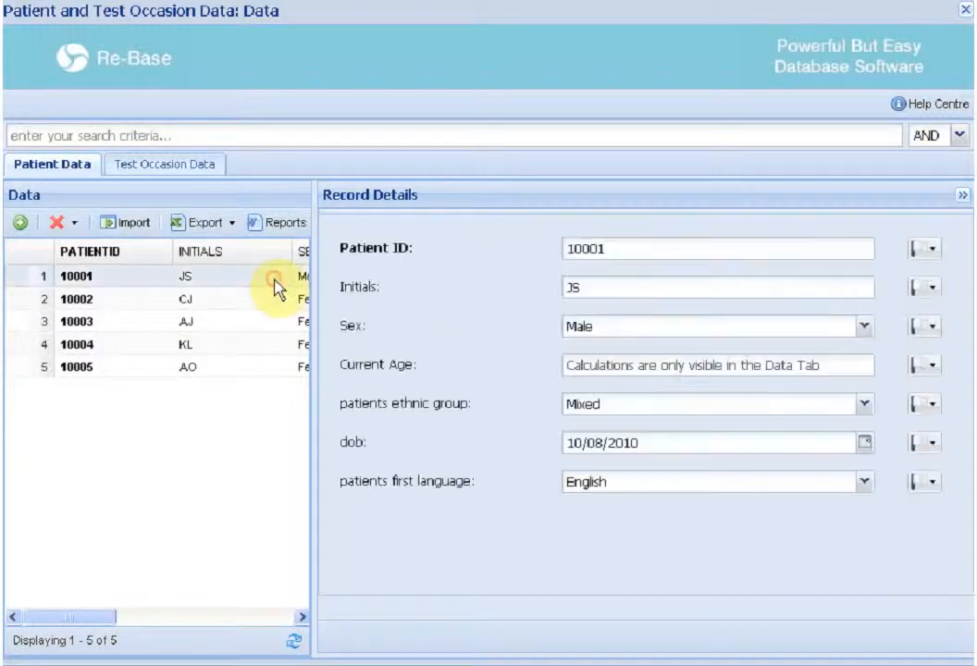
click(582, 287)
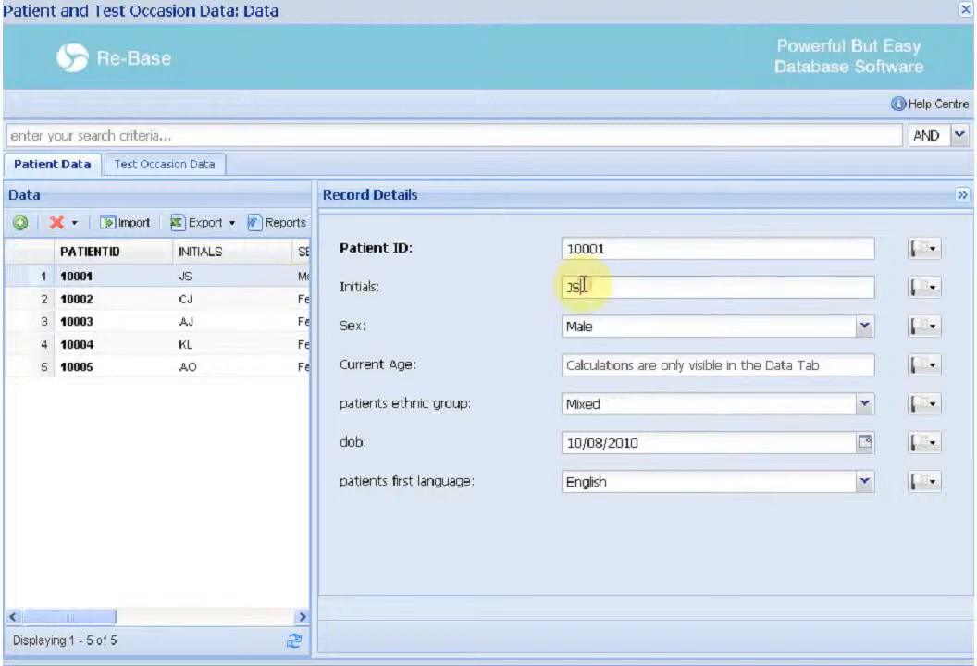
text(A)
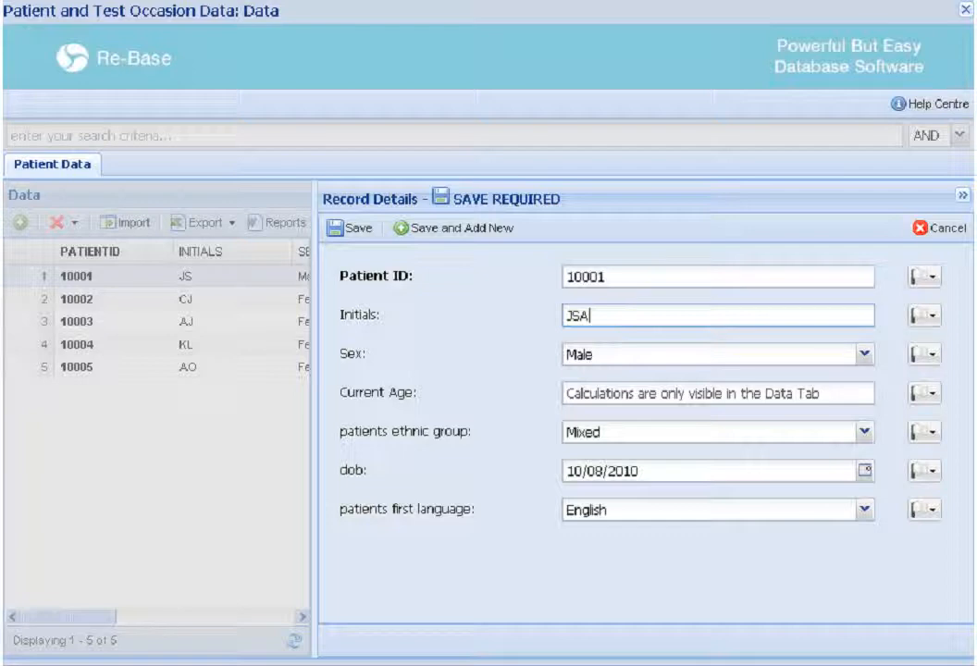
click(939, 229)
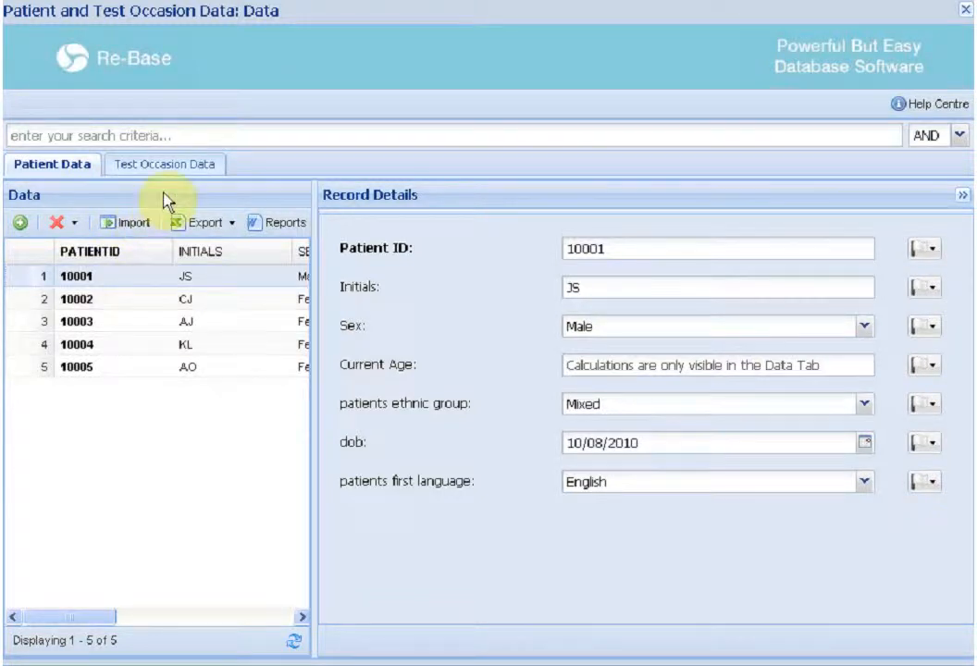
Search the records for 10004 and switch to the Test Occasion Data tab
click(144, 136)
text(10004)
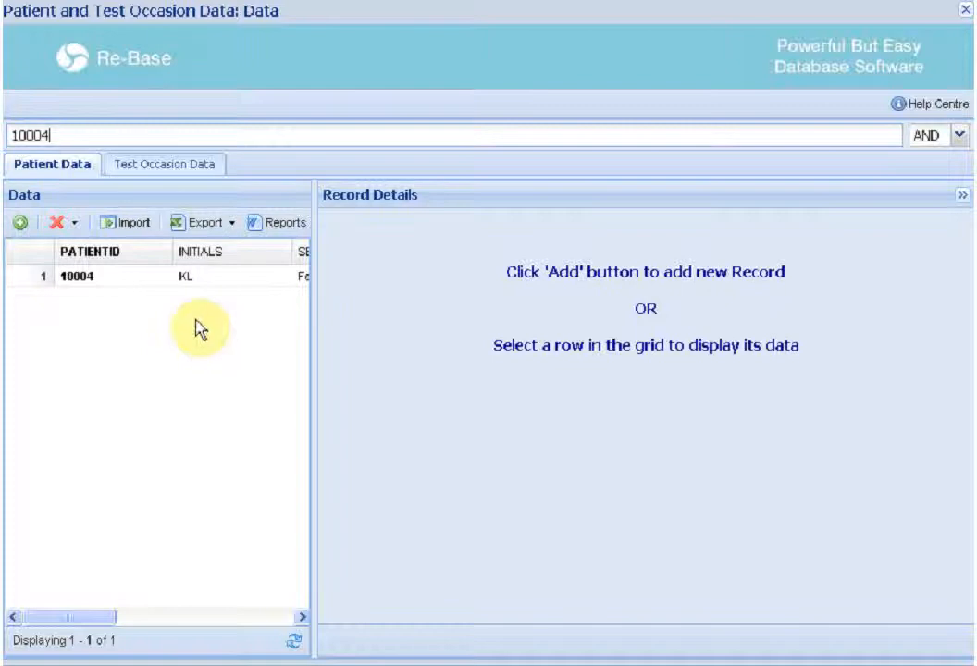
click(182, 167)
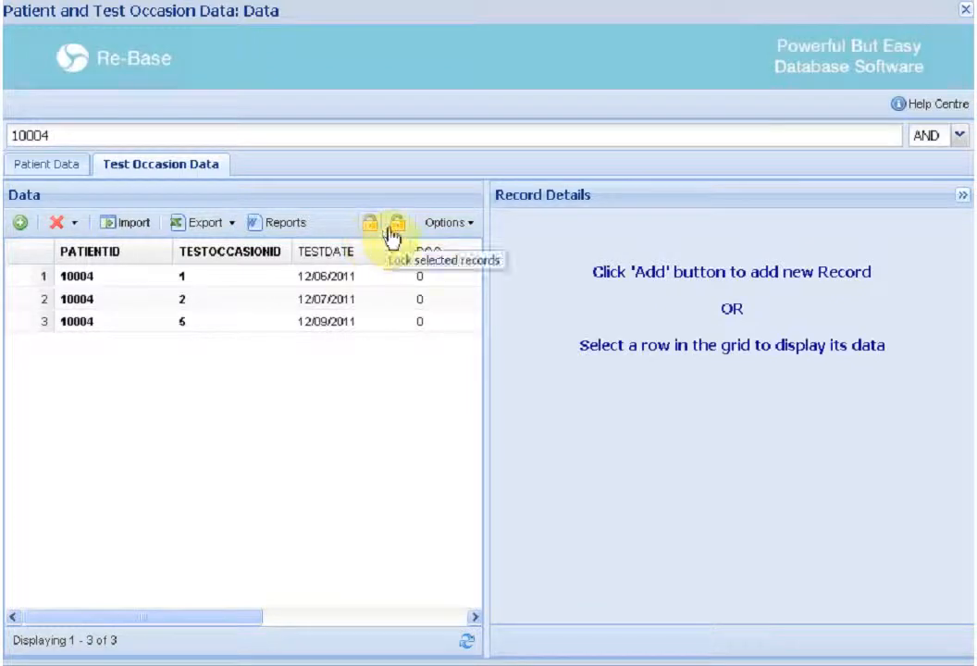
Flag the test date of occasion 1 as Immediate attention and save the record
click(389, 275)
click(946, 250)
click(954, 246)
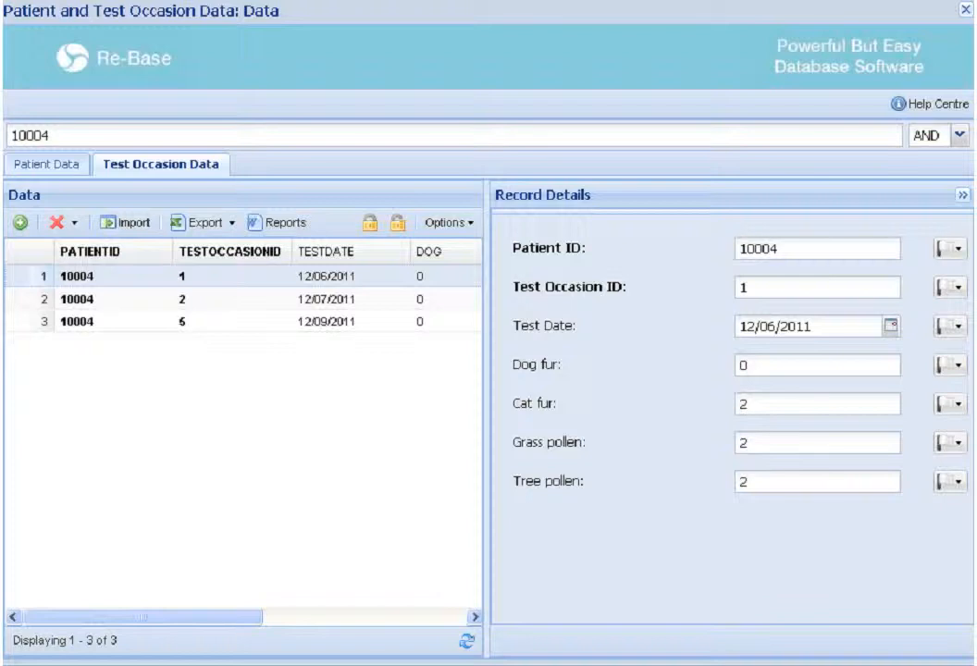
click(950, 326)
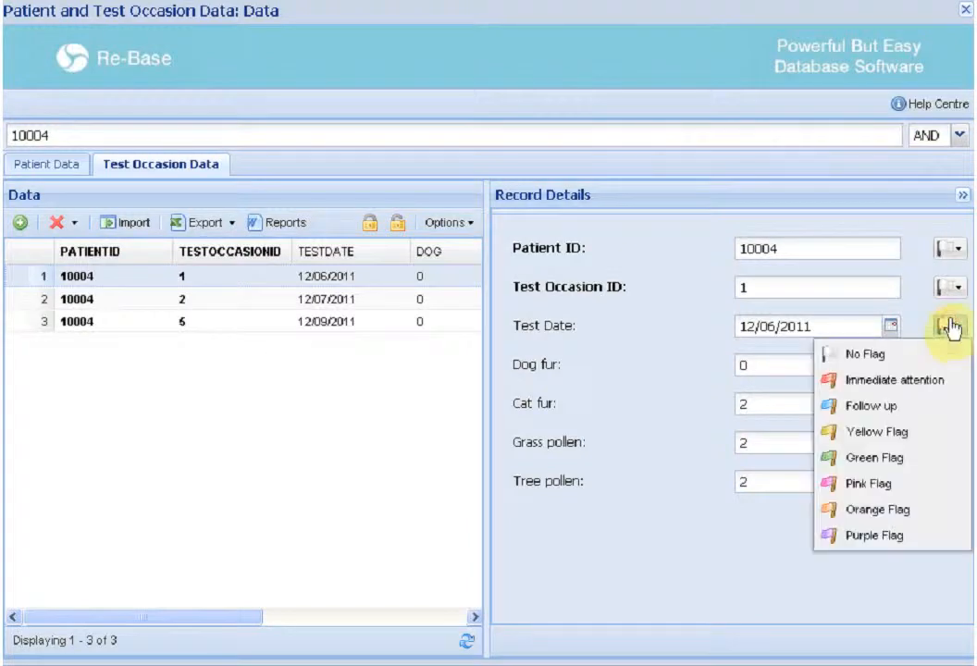
click(952, 379)
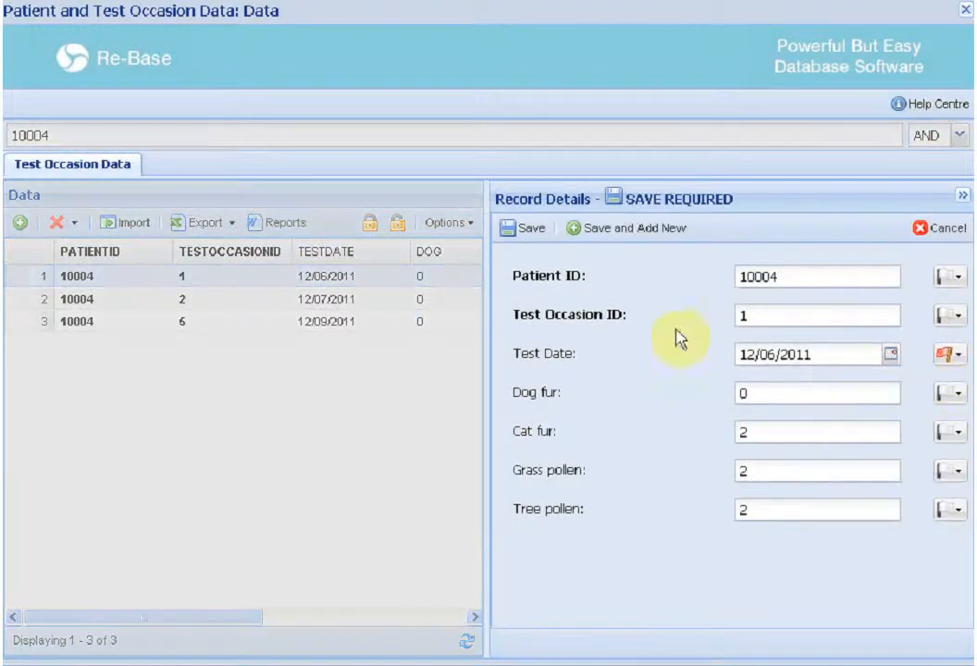
click(522, 229)
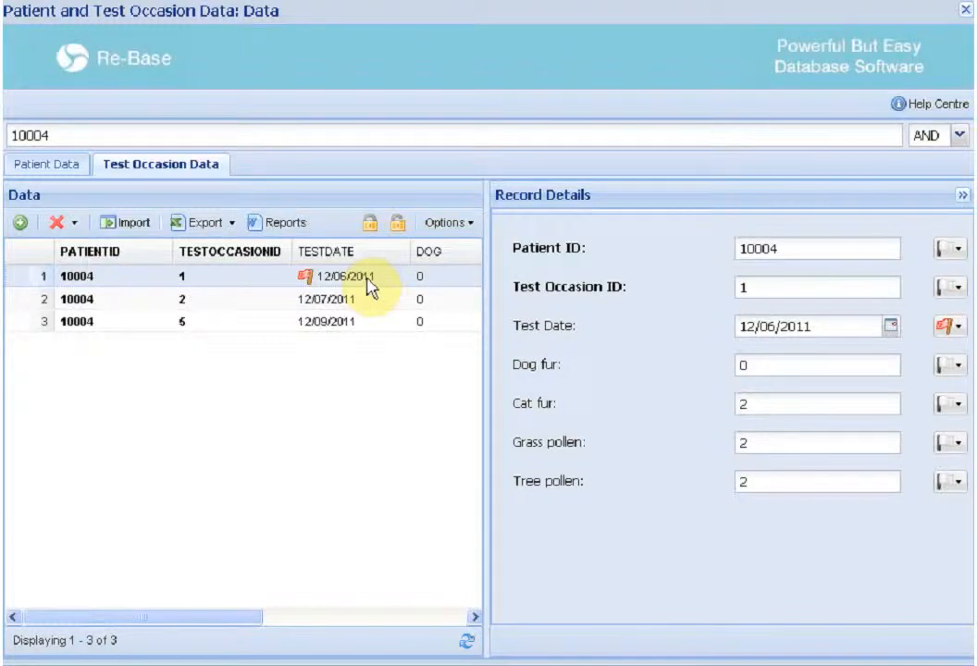
Turn on Only show Flagged Records in the grid options
click(451, 224)
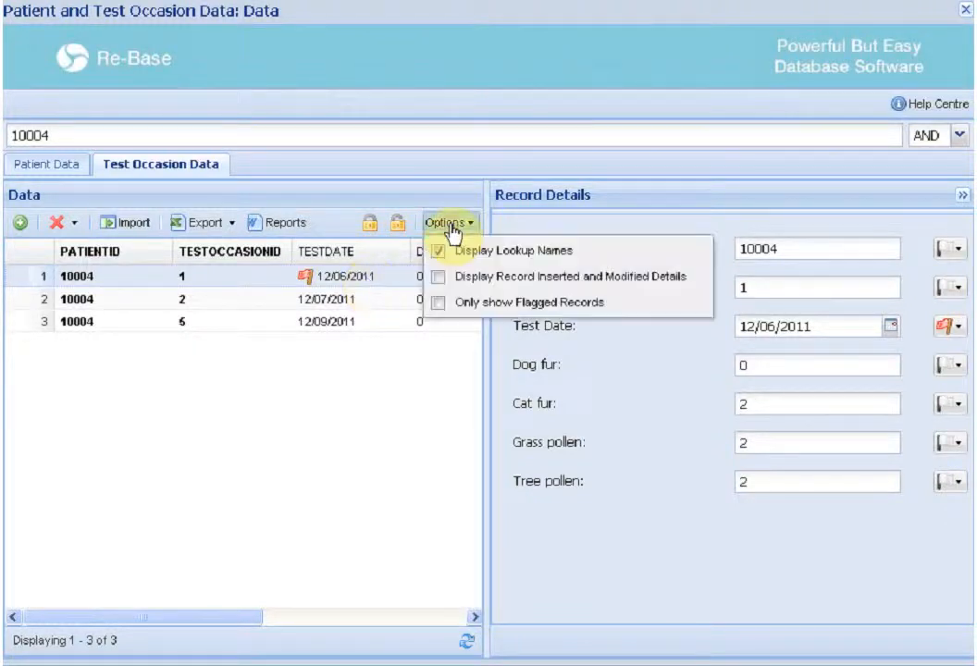
click(440, 305)
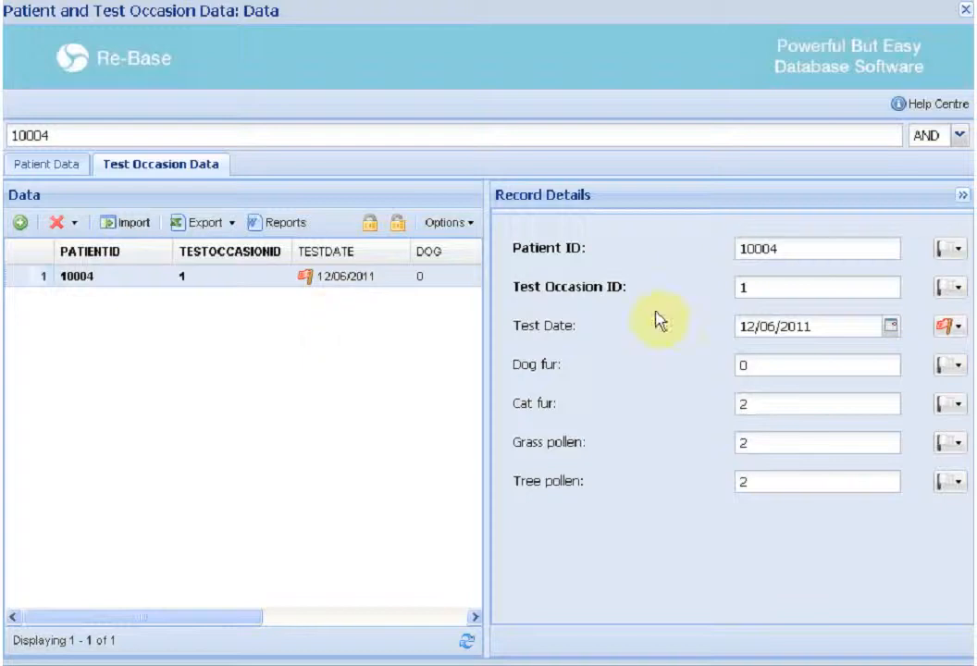
Close the data window, open the Flags manager in Settings and inspect the Green Flag's name editor
click(941, 325)
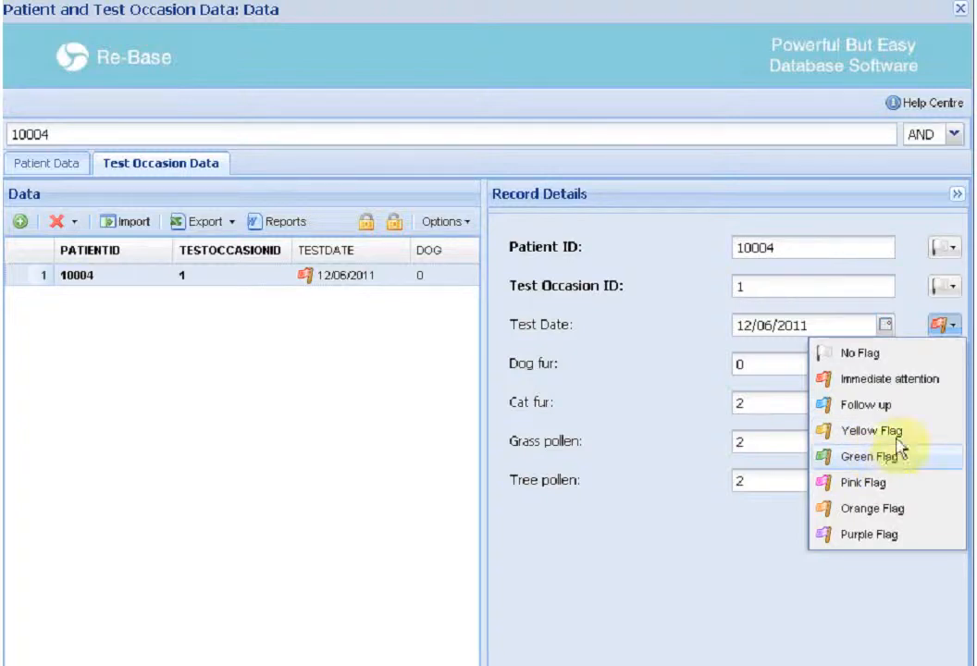
click(959, 11)
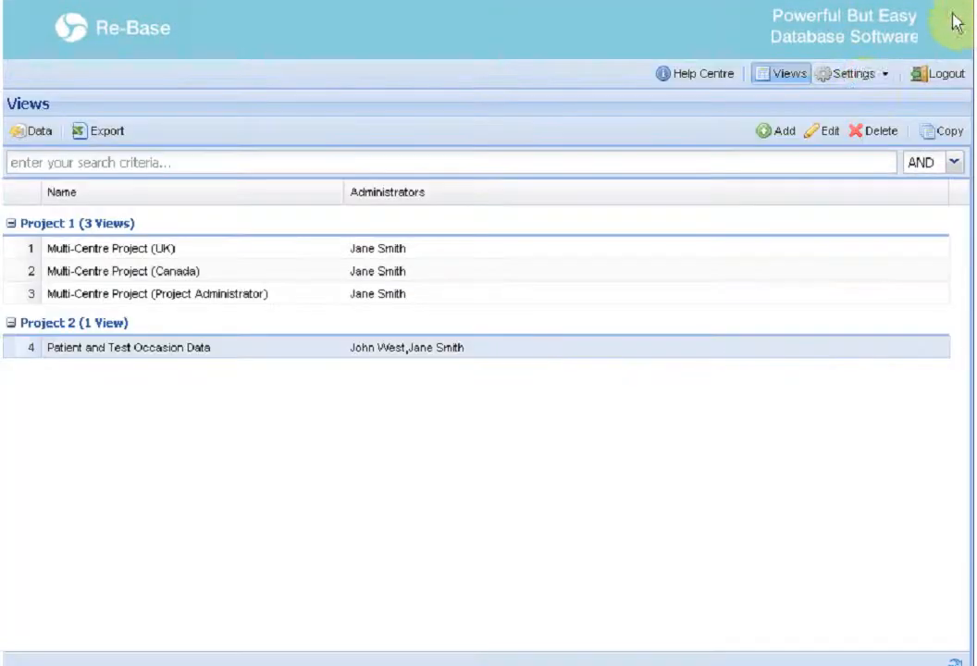
click(857, 74)
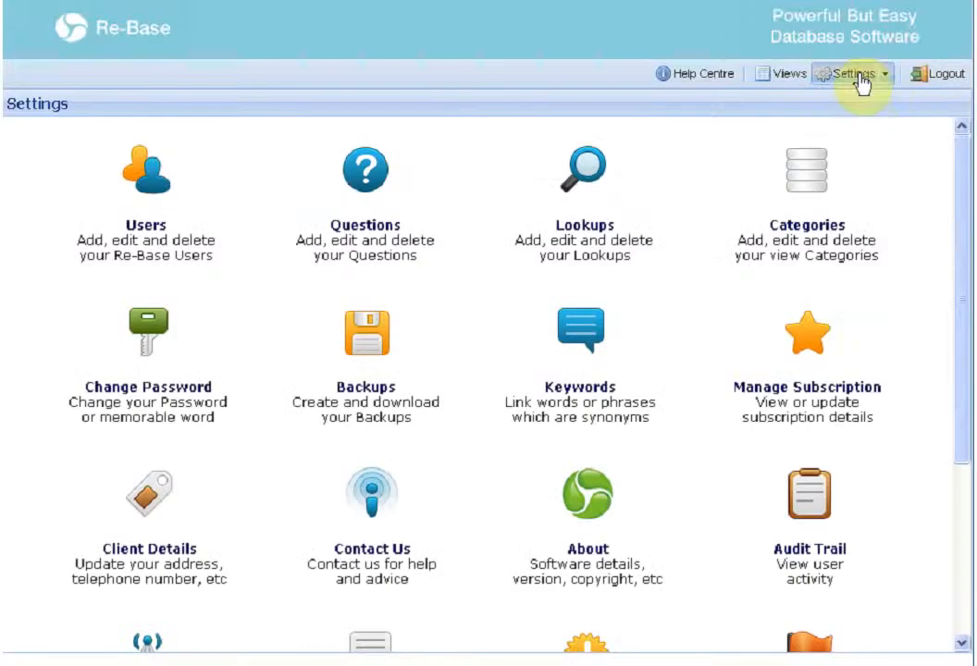
scroll(815, 259, down, 3)
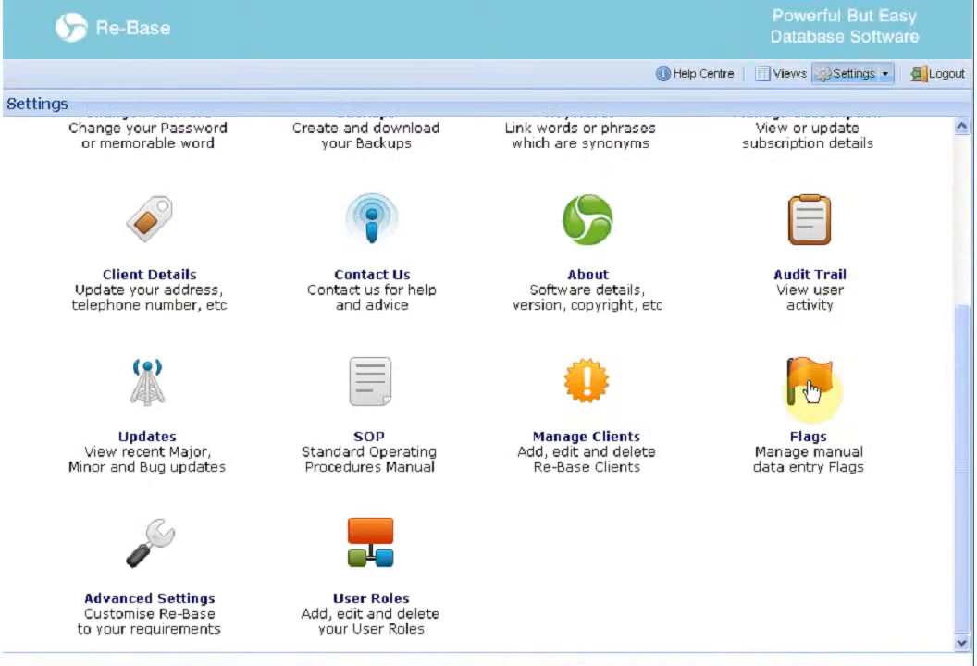
click(808, 390)
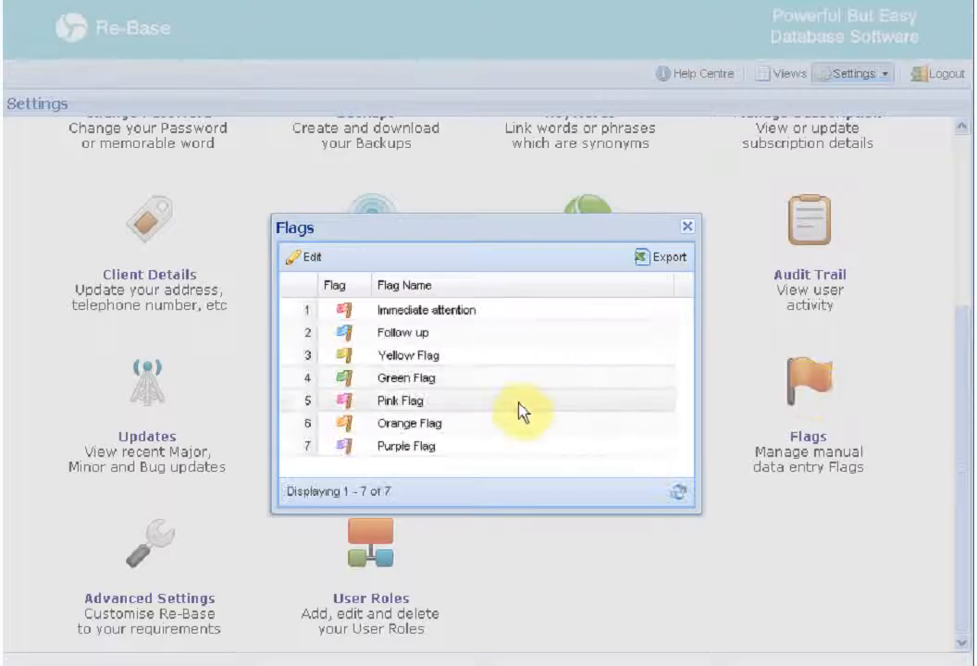
double_click(496, 382)
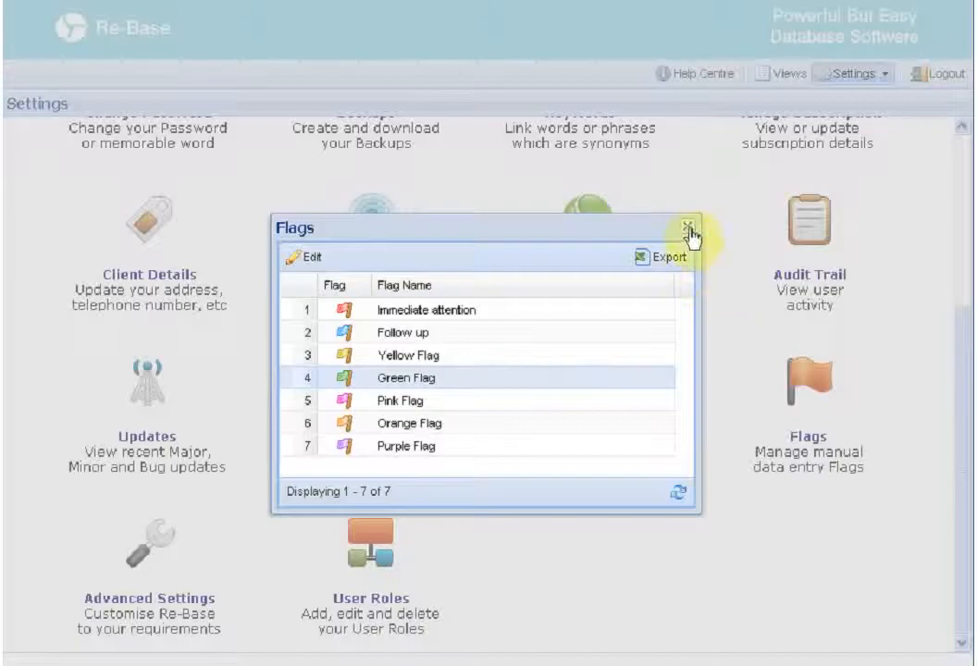
click(690, 233)
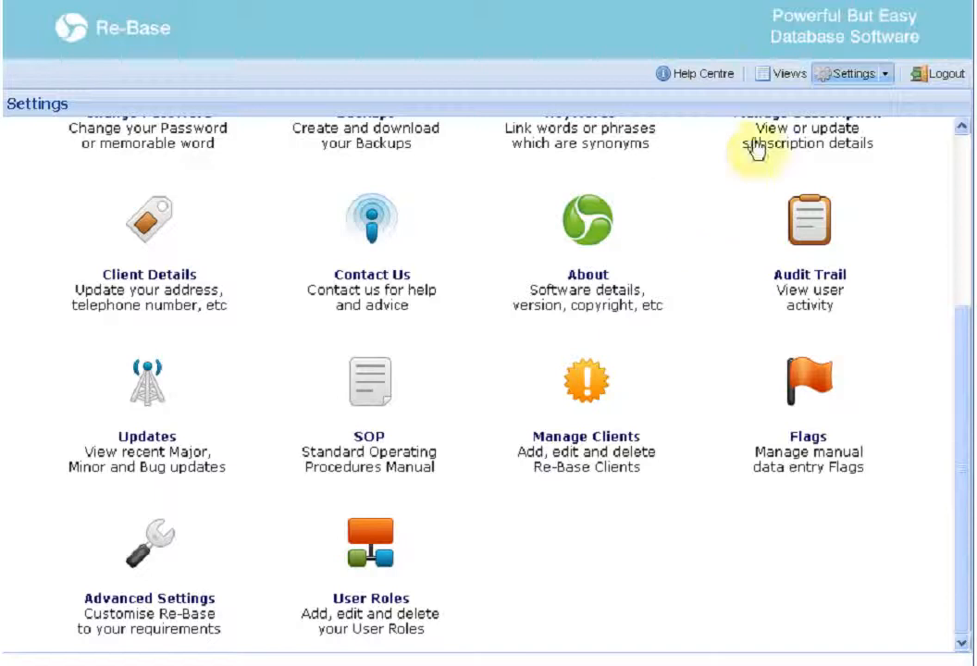
Reopen the Patient and Test Occasion Data view on its Test Occasion Data tab
click(777, 77)
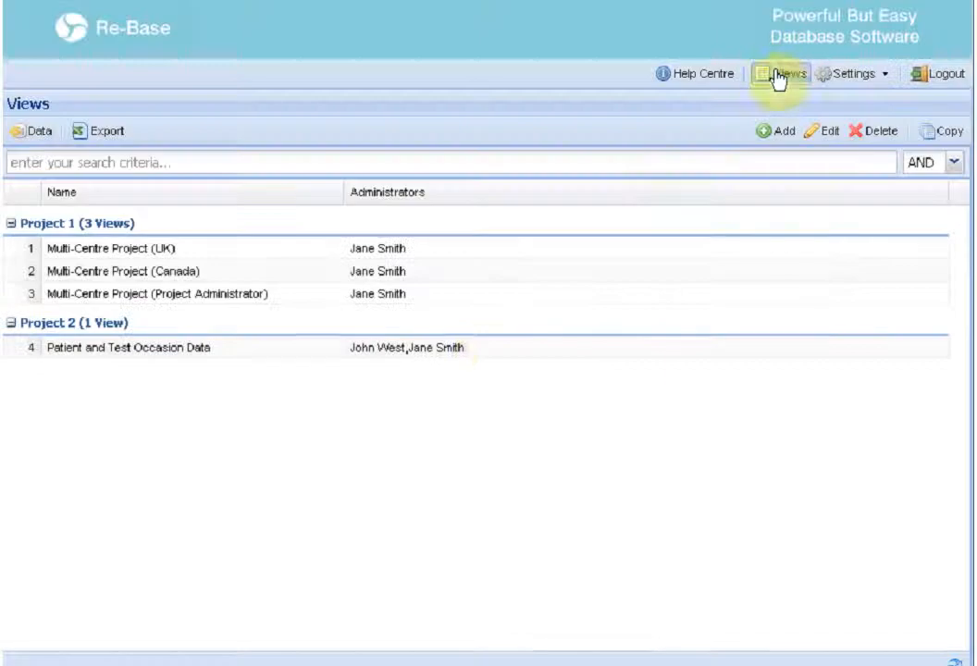
double_click(478, 349)
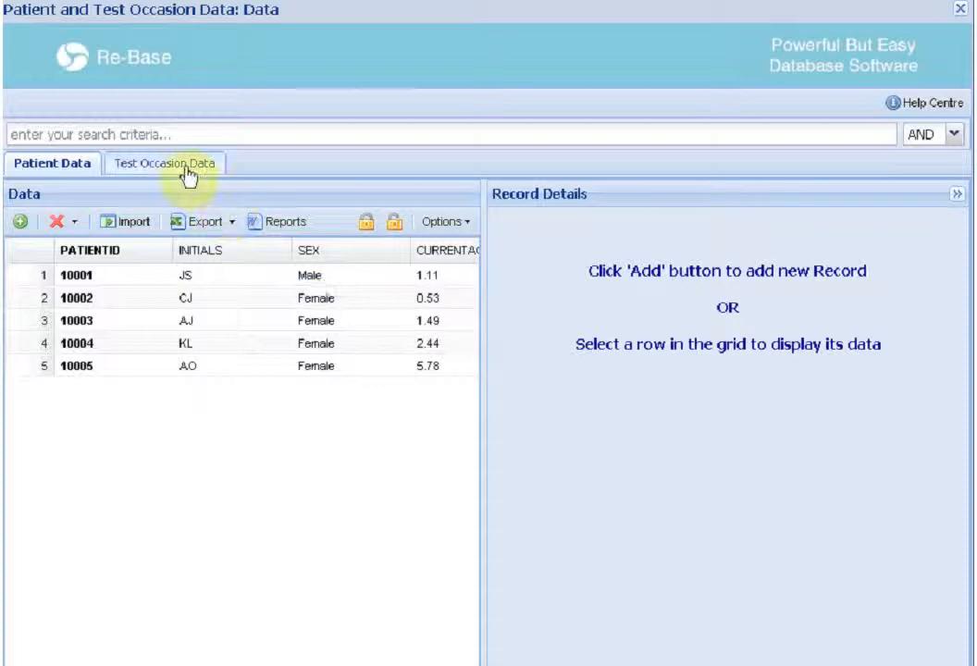
click(188, 172)
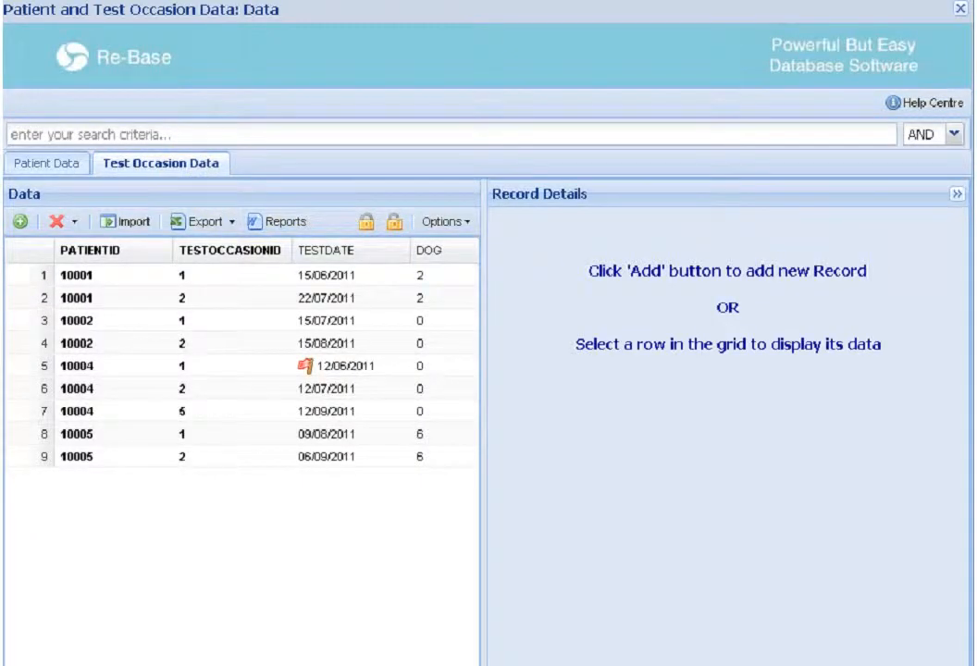
Lock test occasion 1 of patient 10001 by testOccasionID, then try editing its test date and dog fur fields
click(393, 277)
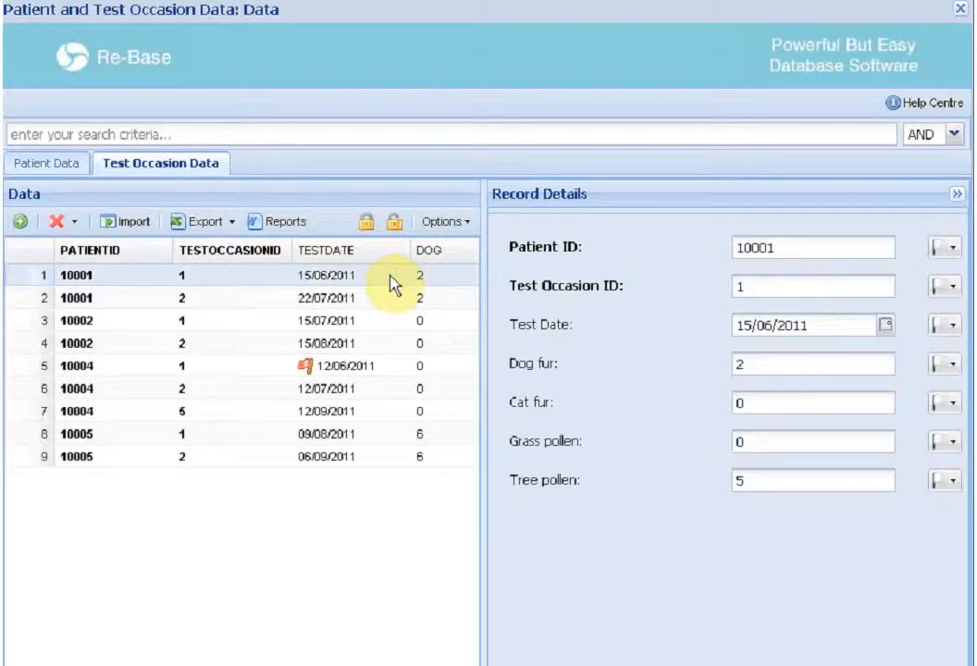
click(367, 223)
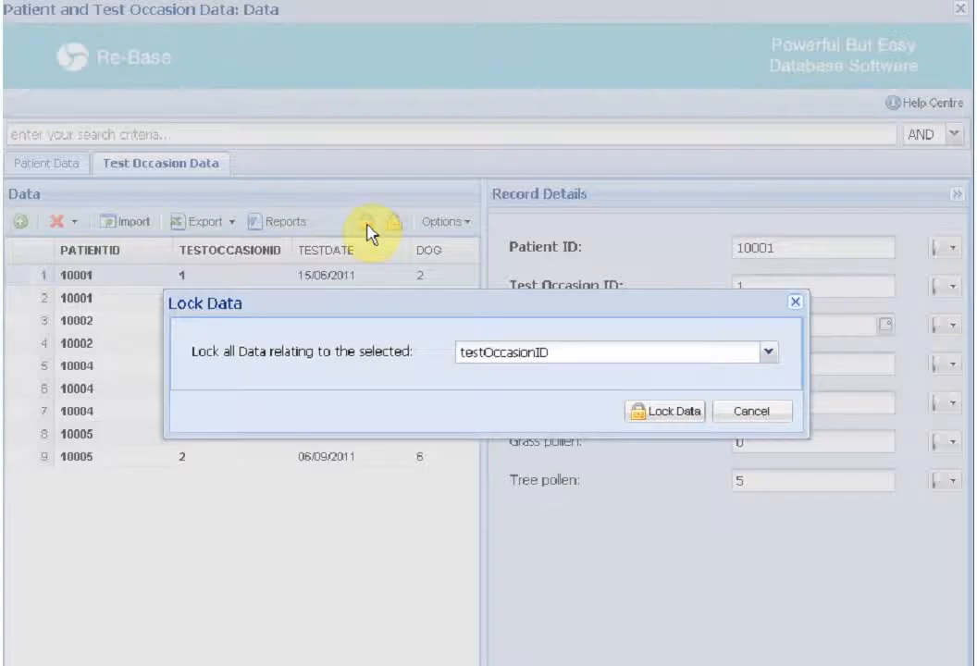
click(663, 413)
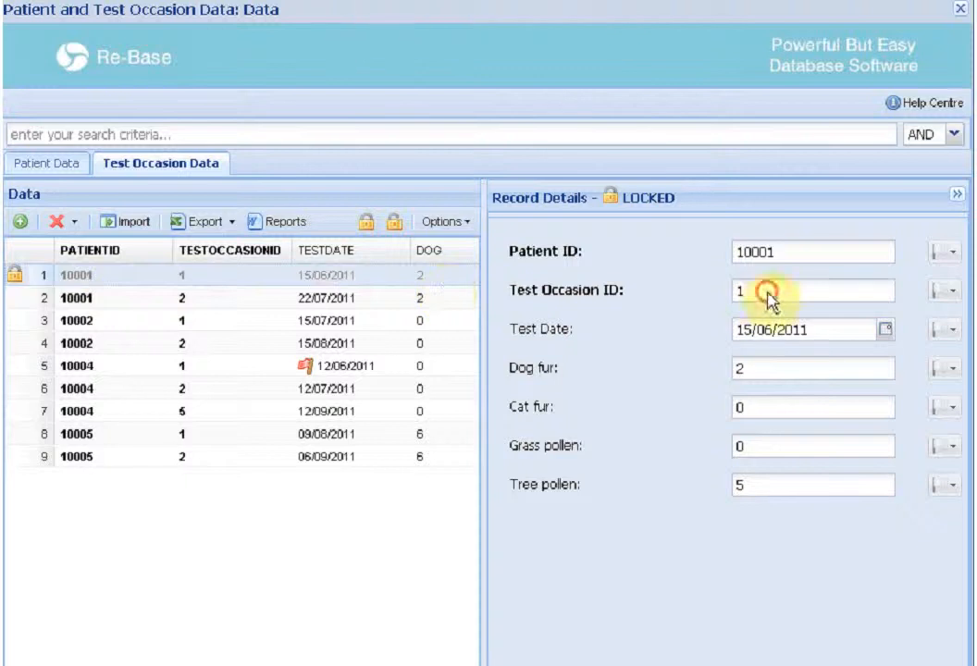
click(885, 328)
click(857, 370)
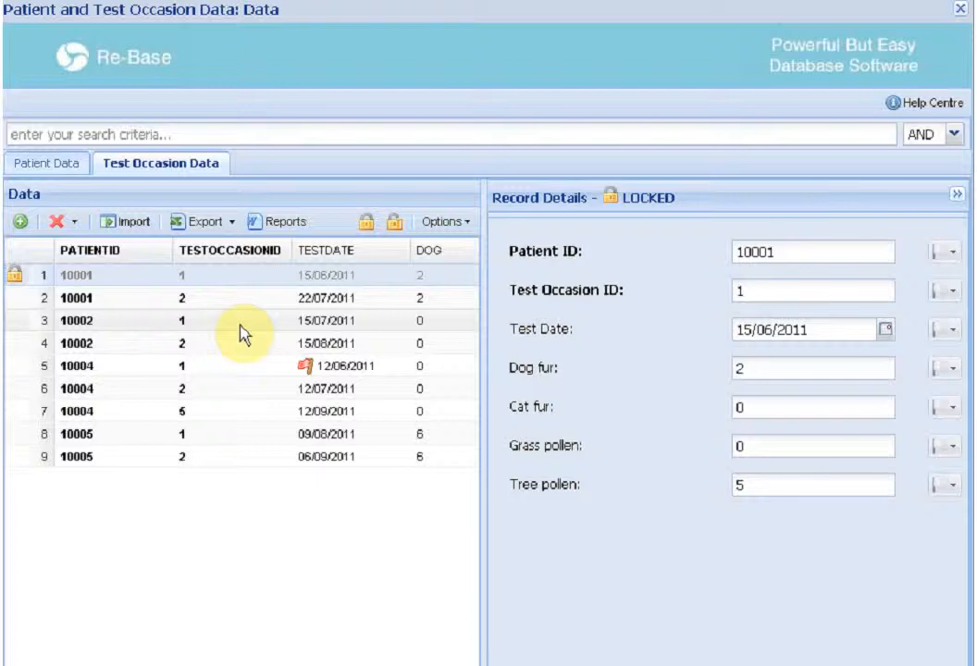
Lock the record for patient 10004, test occasion 2, by testOccasionID
click(199, 396)
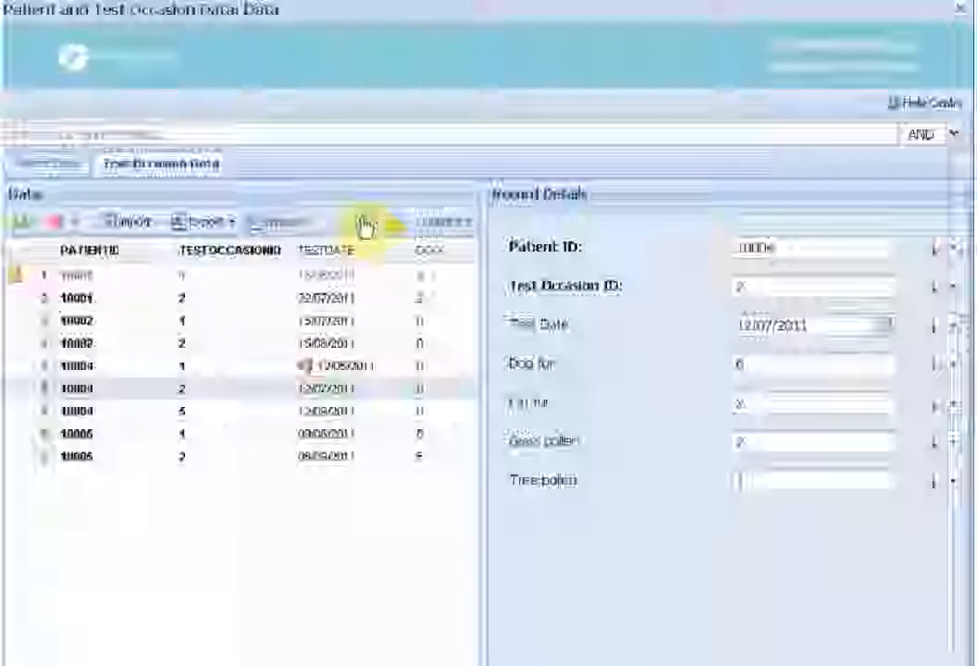
click(365, 226)
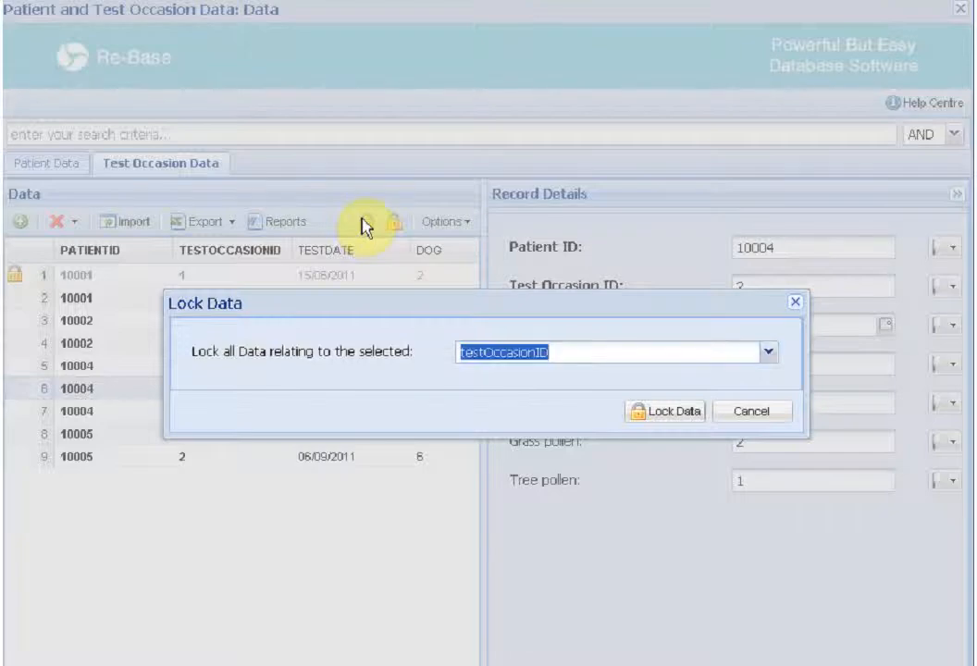
click(768, 353)
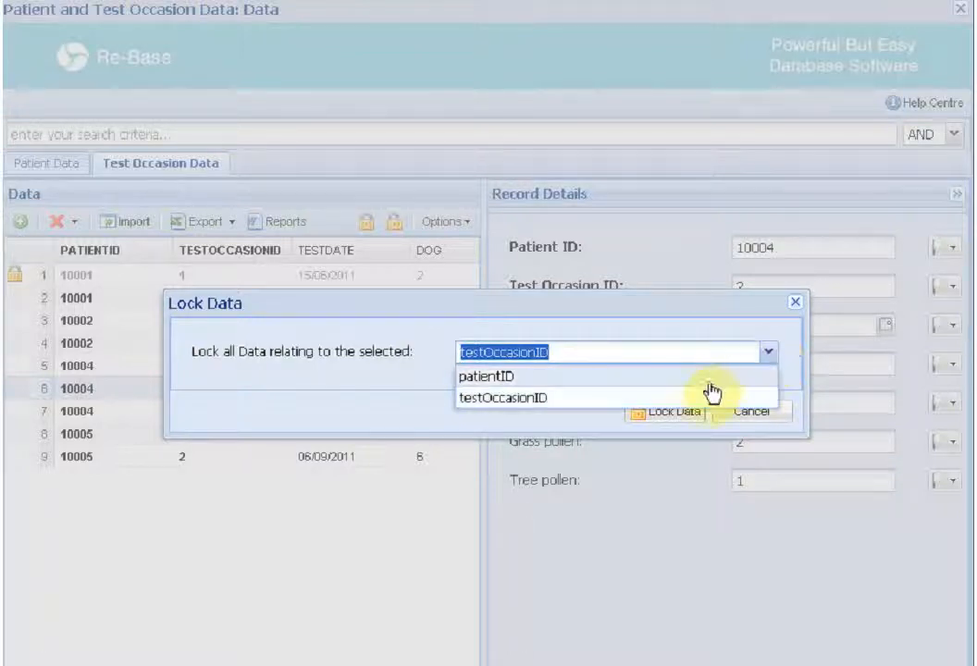
click(690, 399)
click(675, 415)
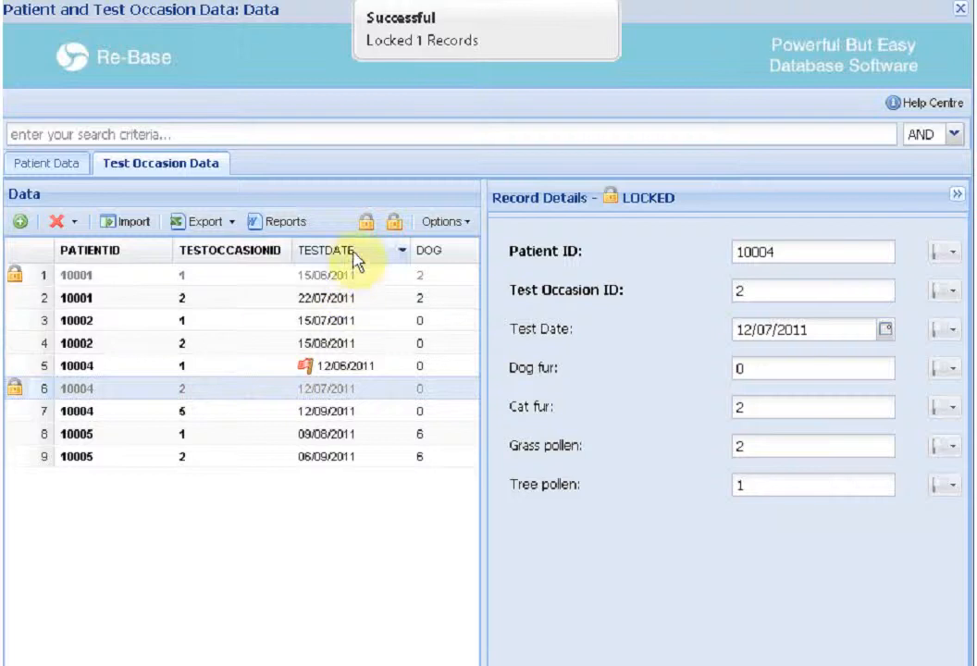
Lock all data relating to patient 10004 by choosing patientID in the lock dialog
click(365, 224)
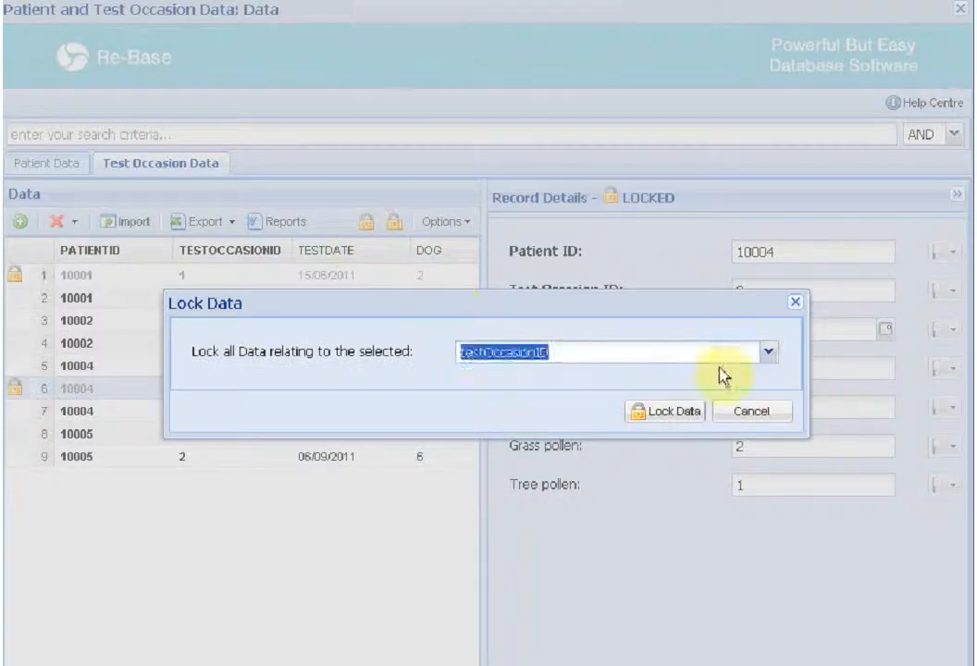
click(768, 353)
click(662, 377)
click(663, 412)
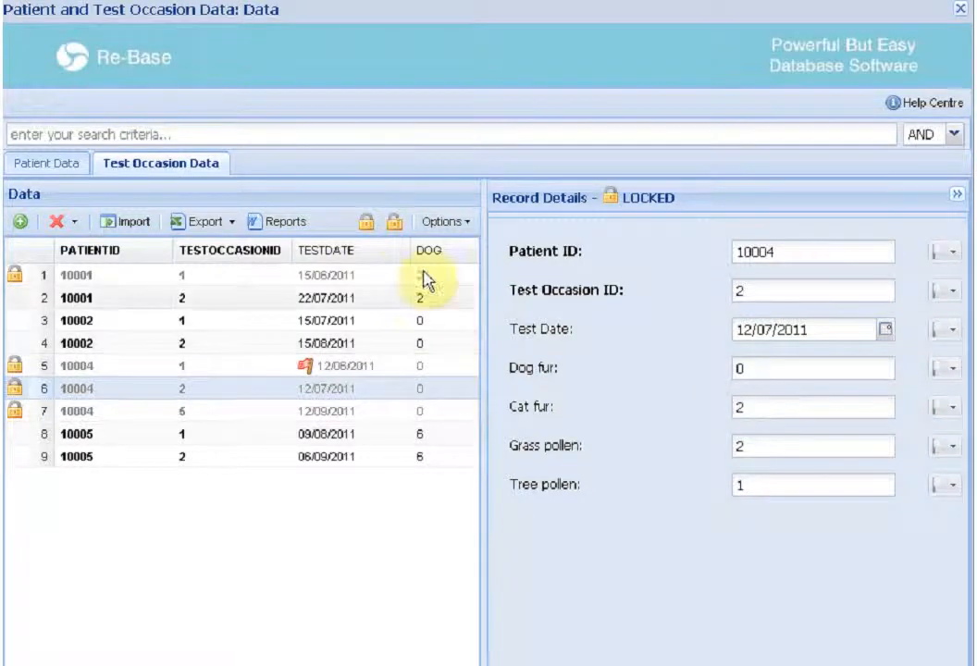
Unlock the record for patient 10004, test occasion 2, by testOccasionID
click(399, 228)
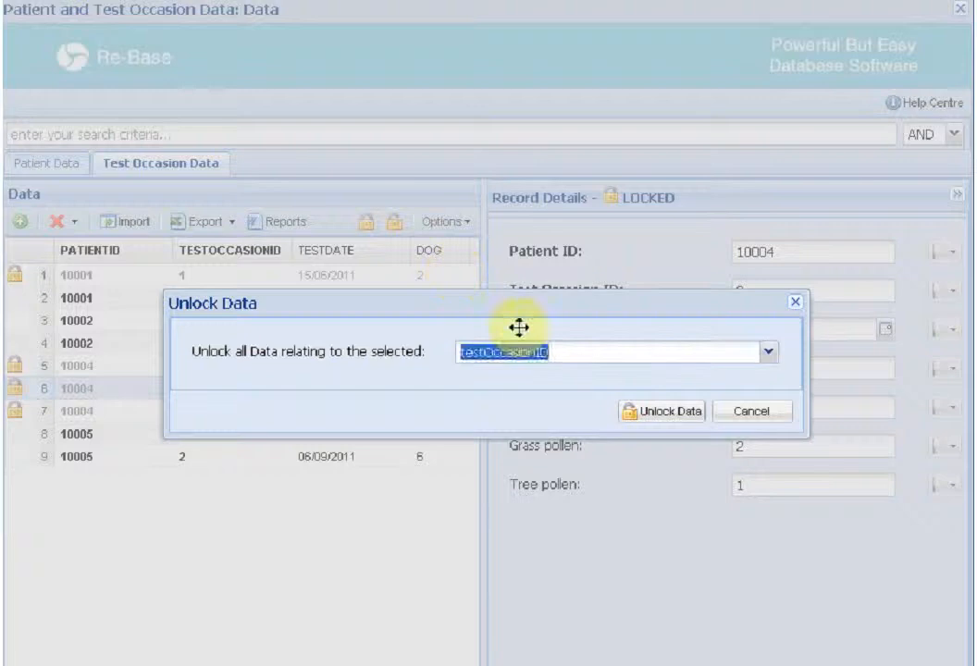
click(768, 355)
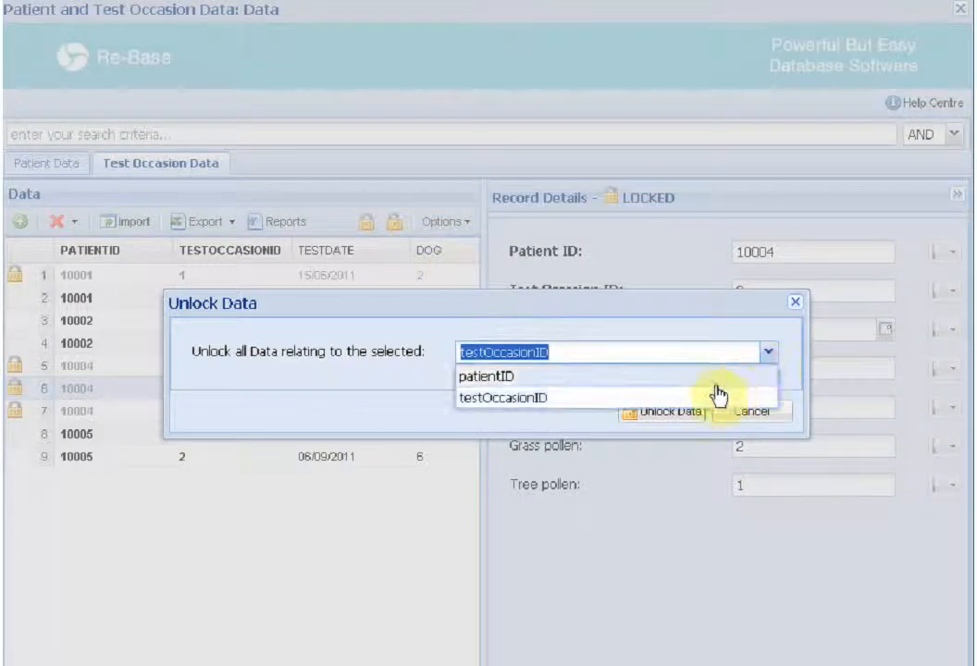
click(708, 401)
click(677, 414)
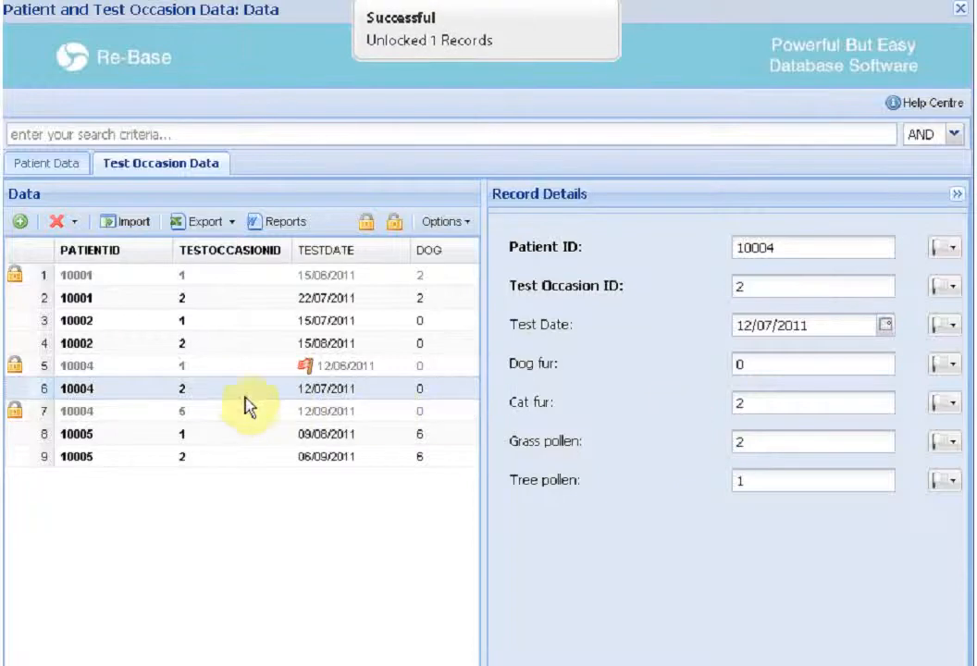
Unlock all data relating to patient 10004 by choosing patientID in the unlock dialog
click(400, 226)
click(768, 352)
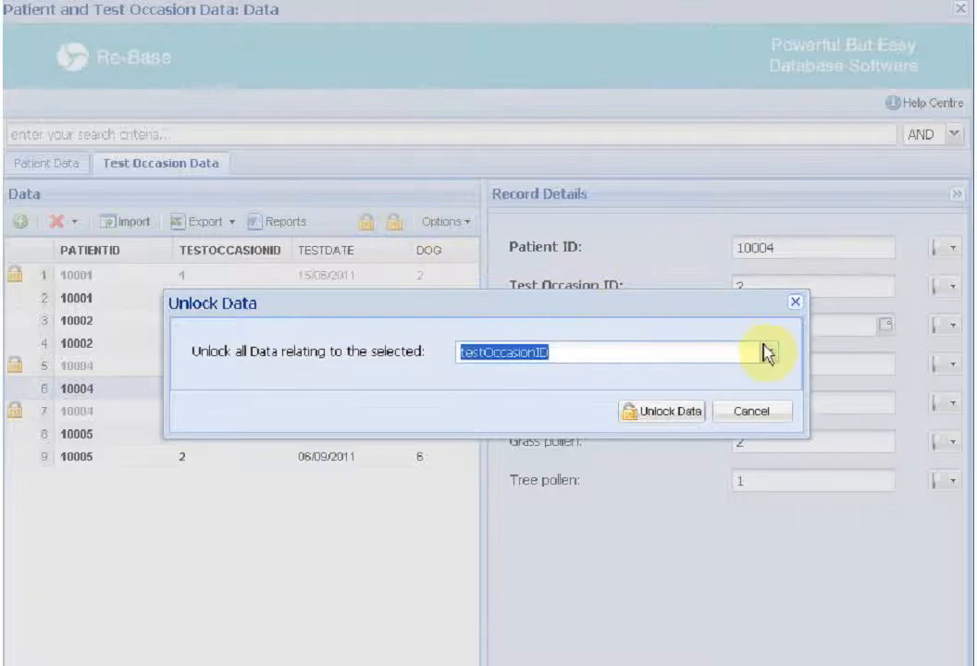
click(727, 378)
click(677, 414)
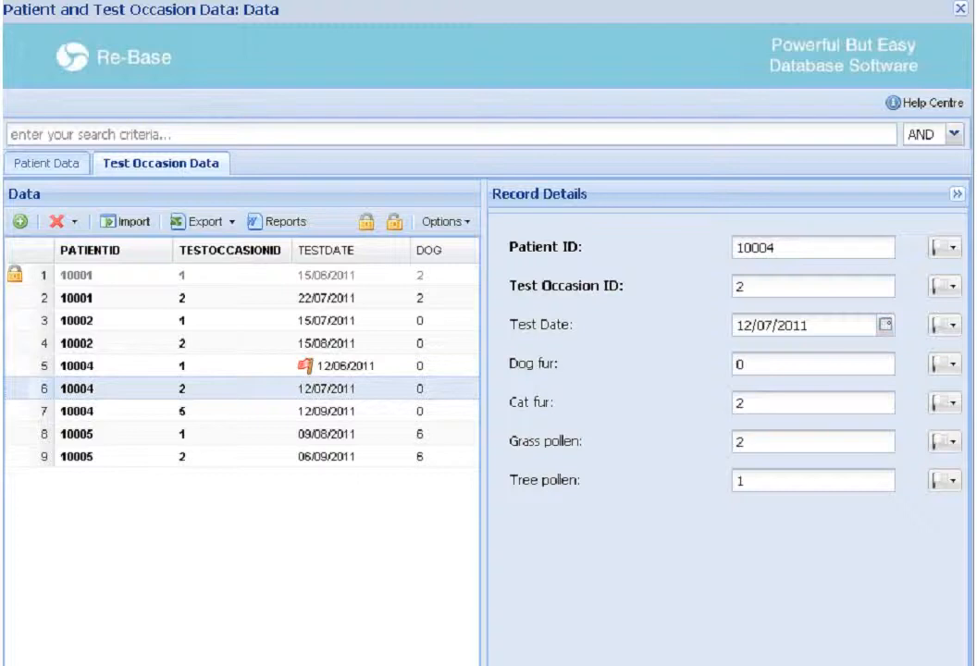
click(59, 223)
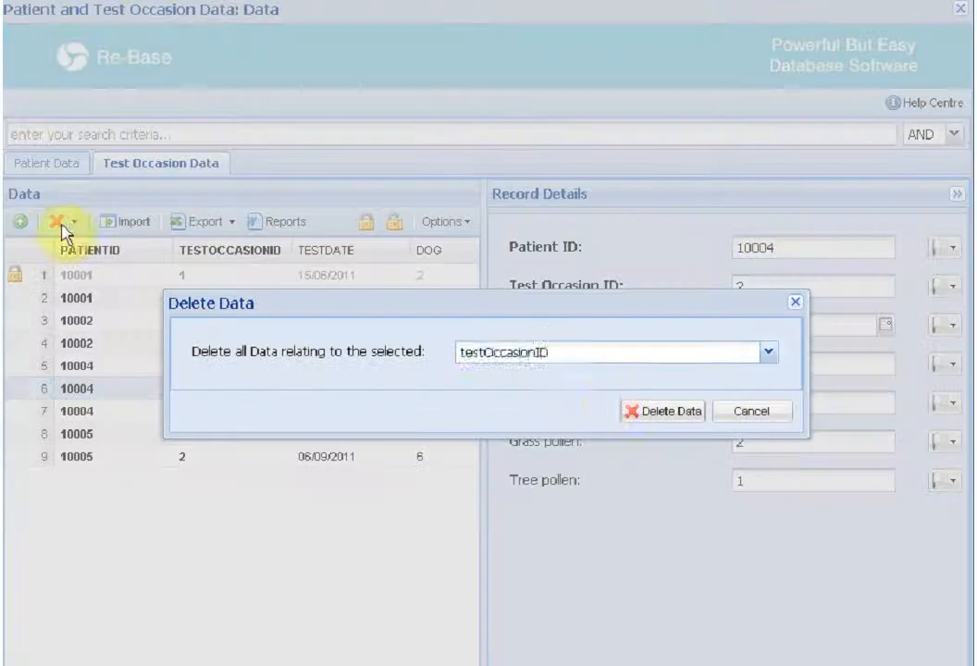
click(767, 352)
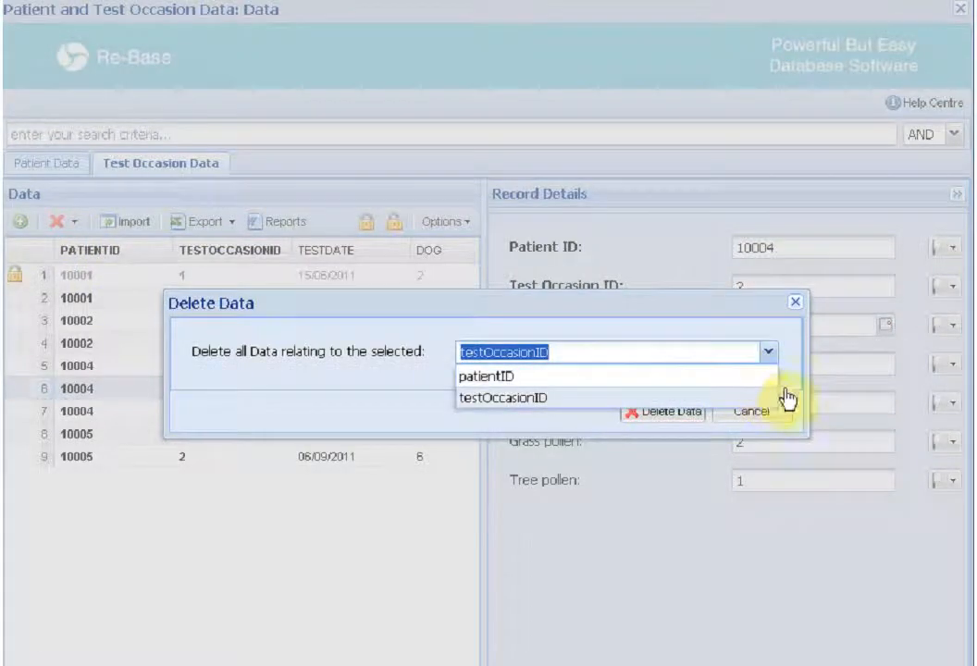
click(789, 396)
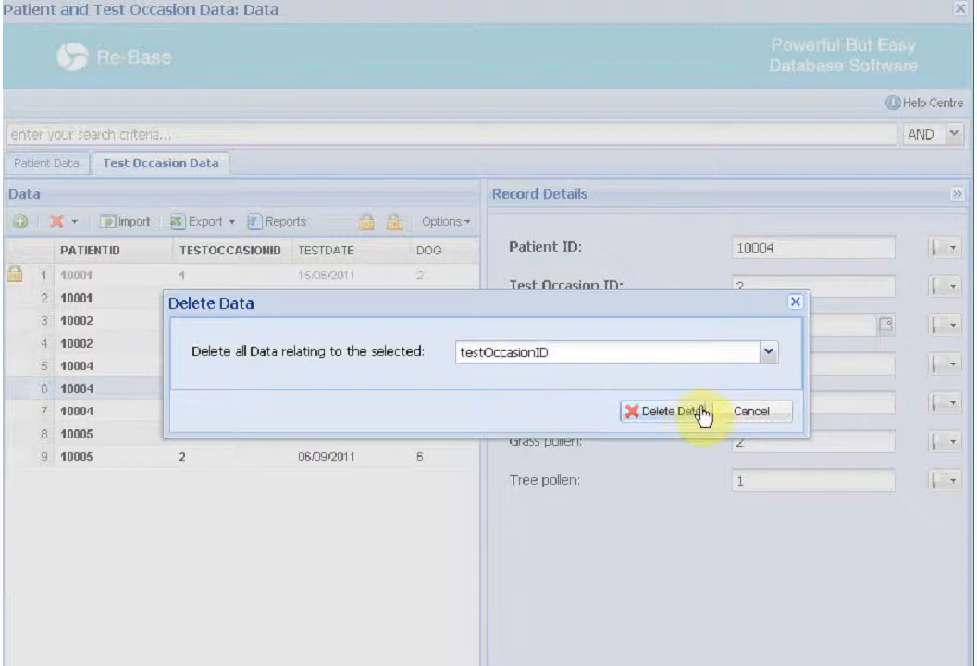
click(748, 413)
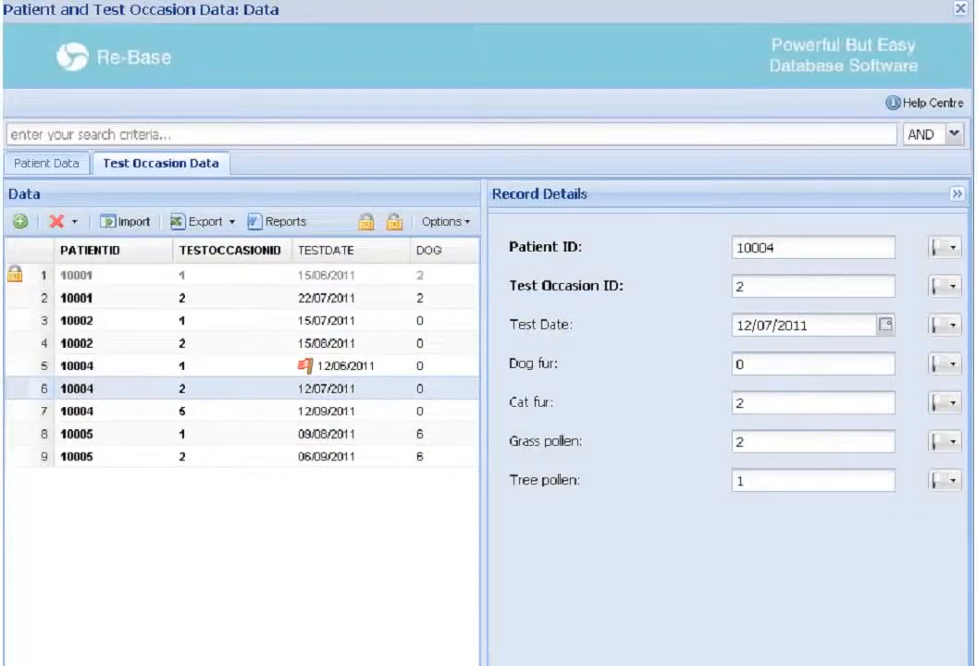
click(69, 220)
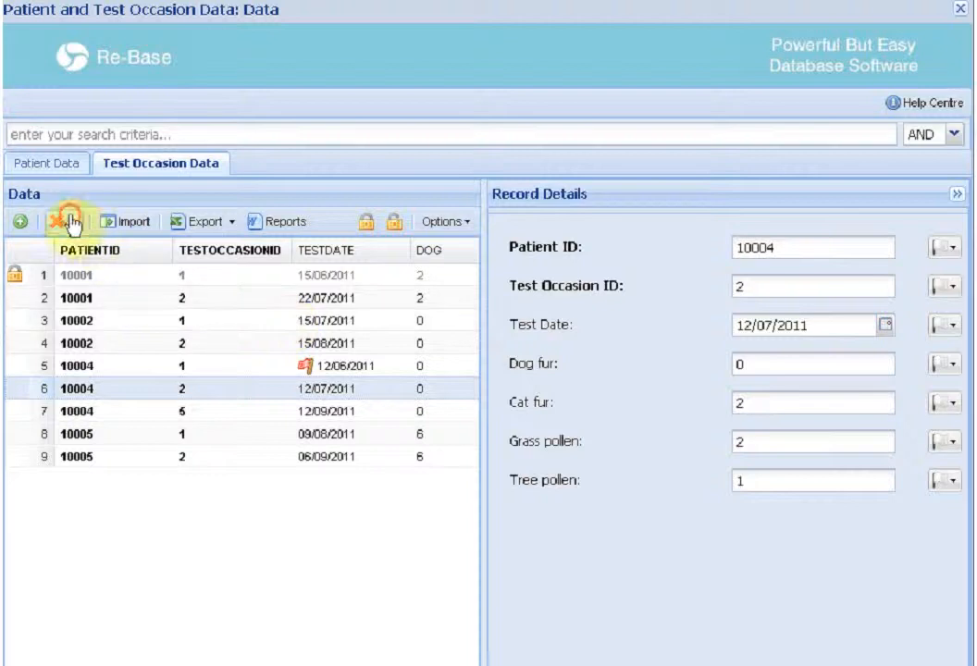
click(107, 276)
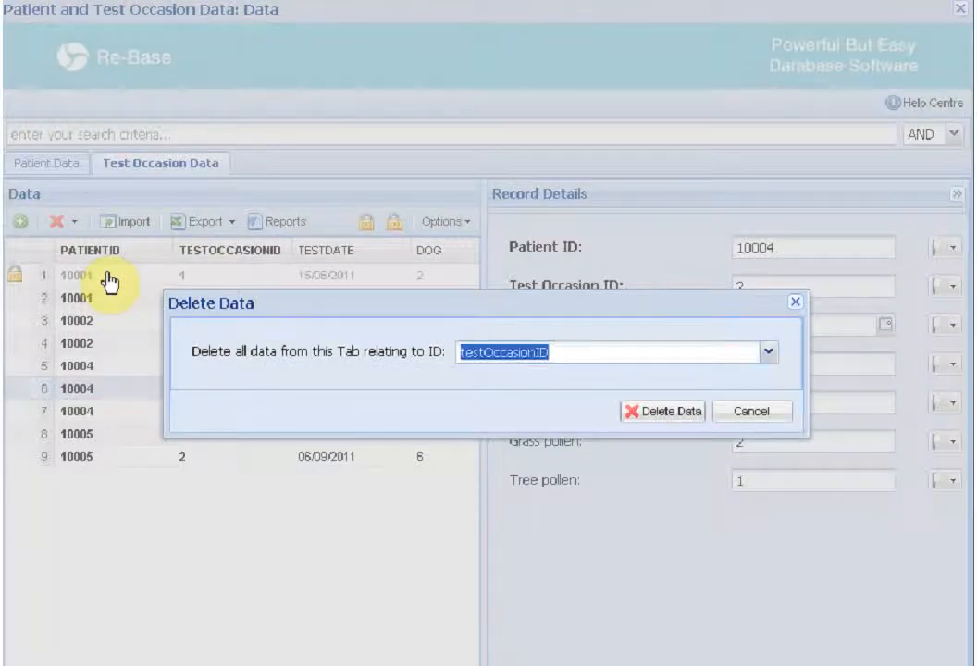
click(768, 353)
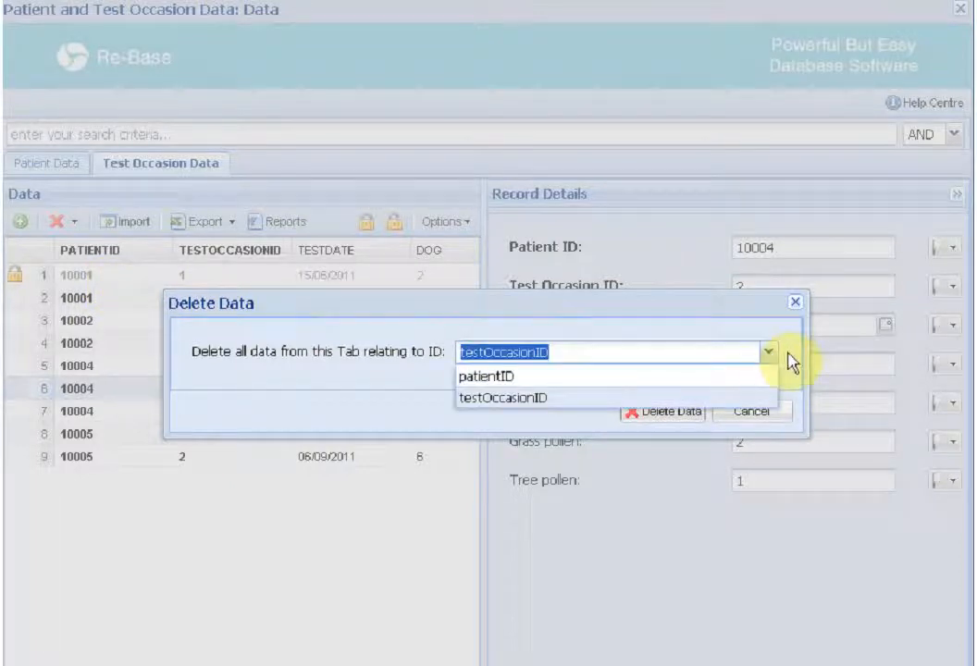
click(788, 355)
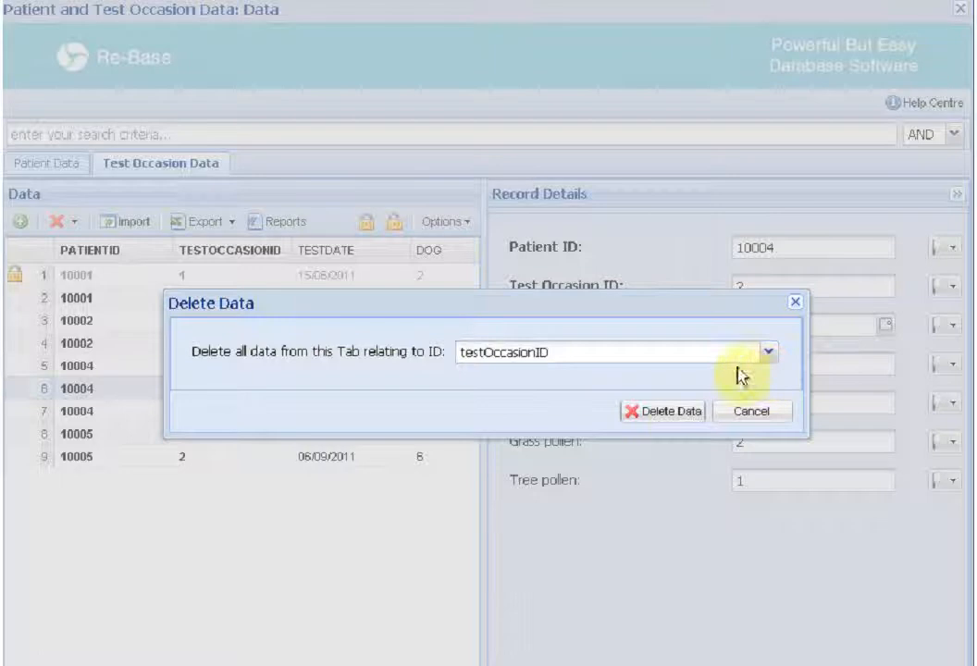
click(674, 411)
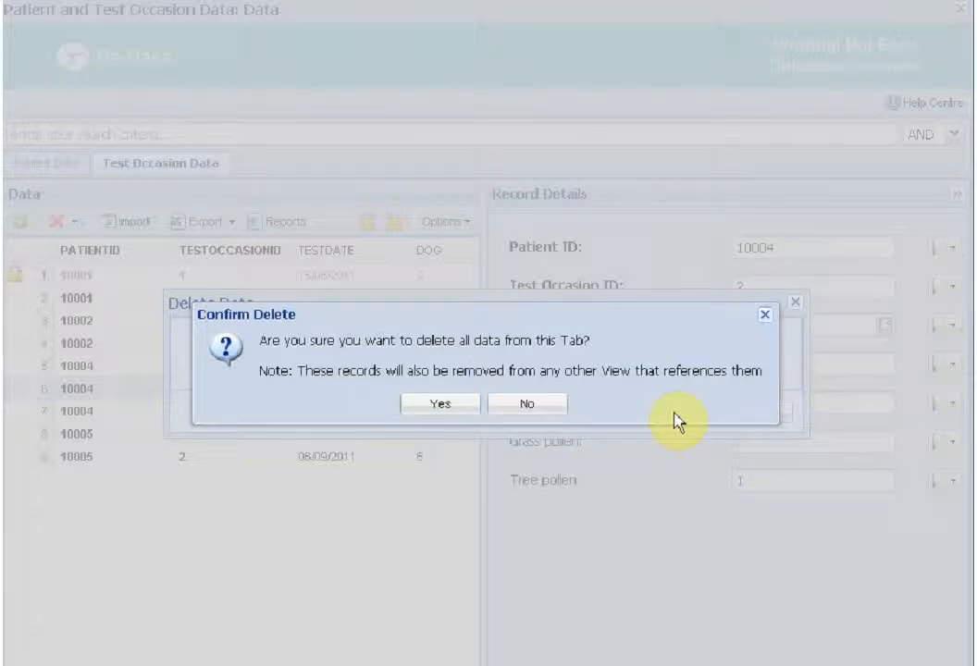
click(550, 405)
click(731, 413)
On the Patient Data tab, collapse the record details panel and turn off Display Lookup Names in the grid options
click(74, 165)
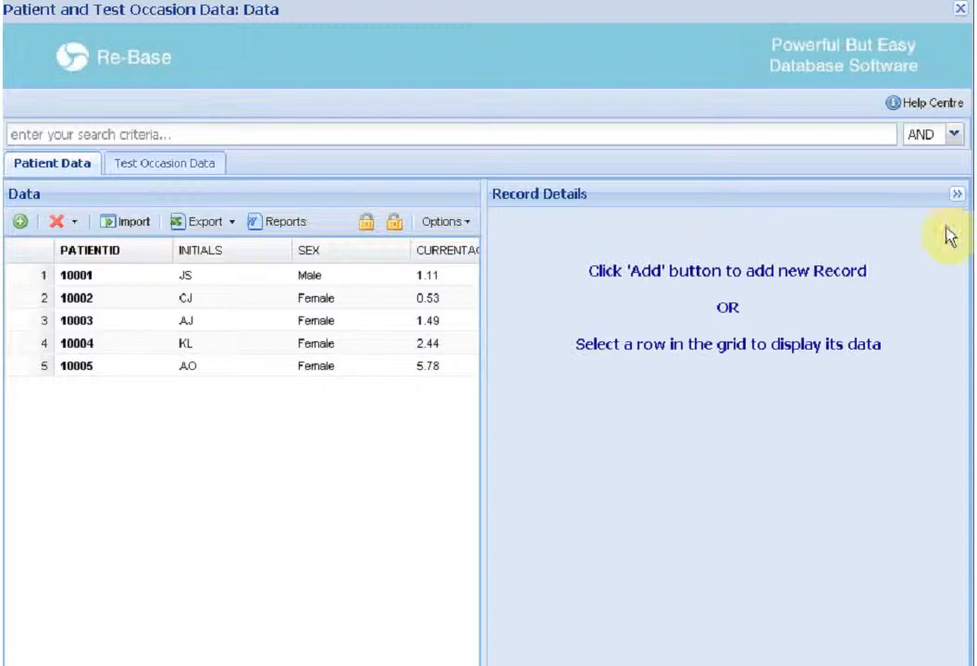
click(956, 195)
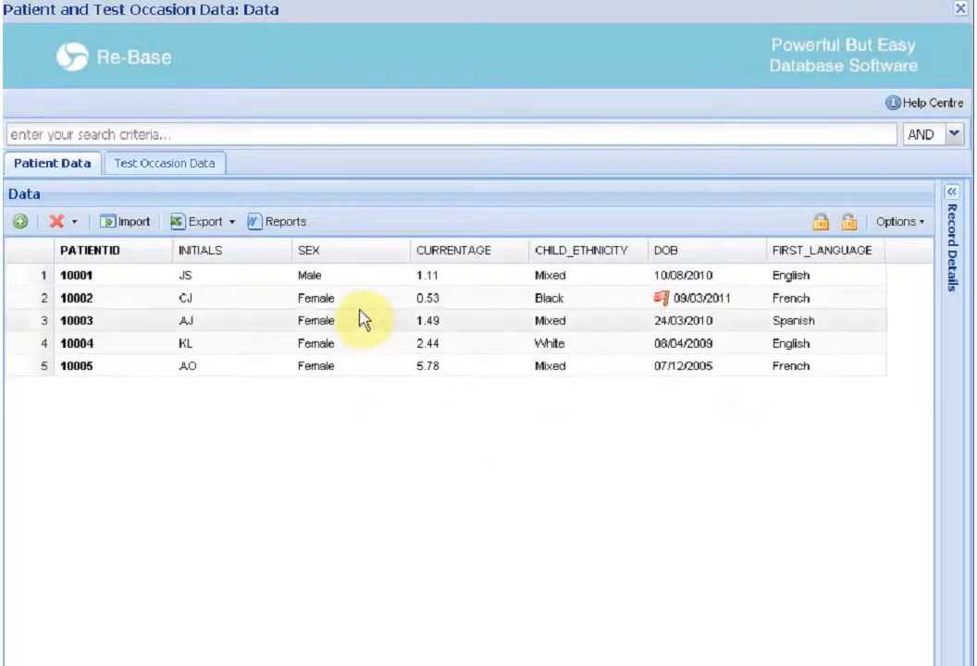
click(916, 223)
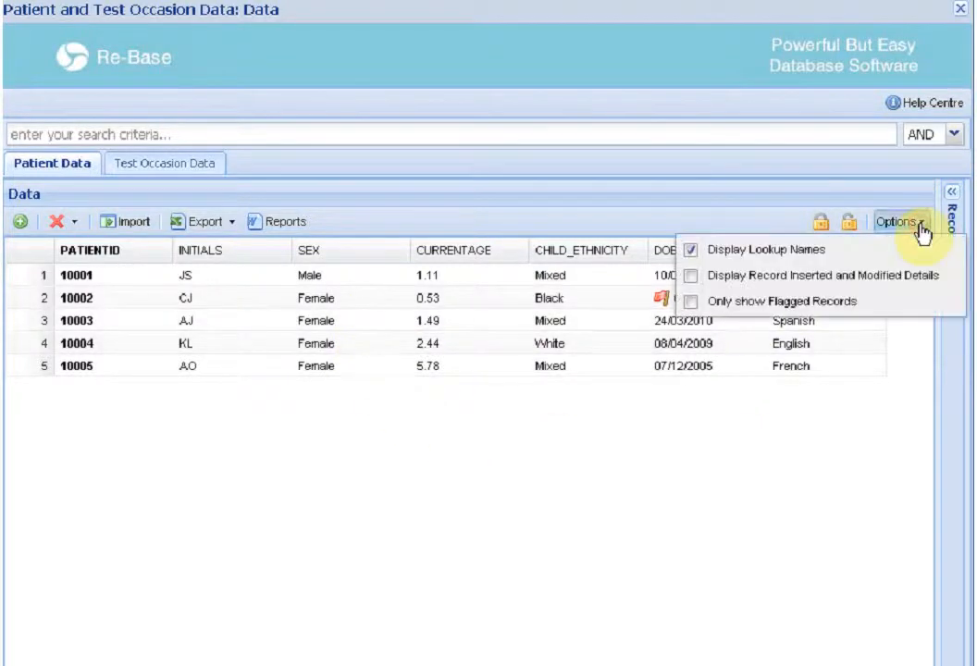
click(692, 252)
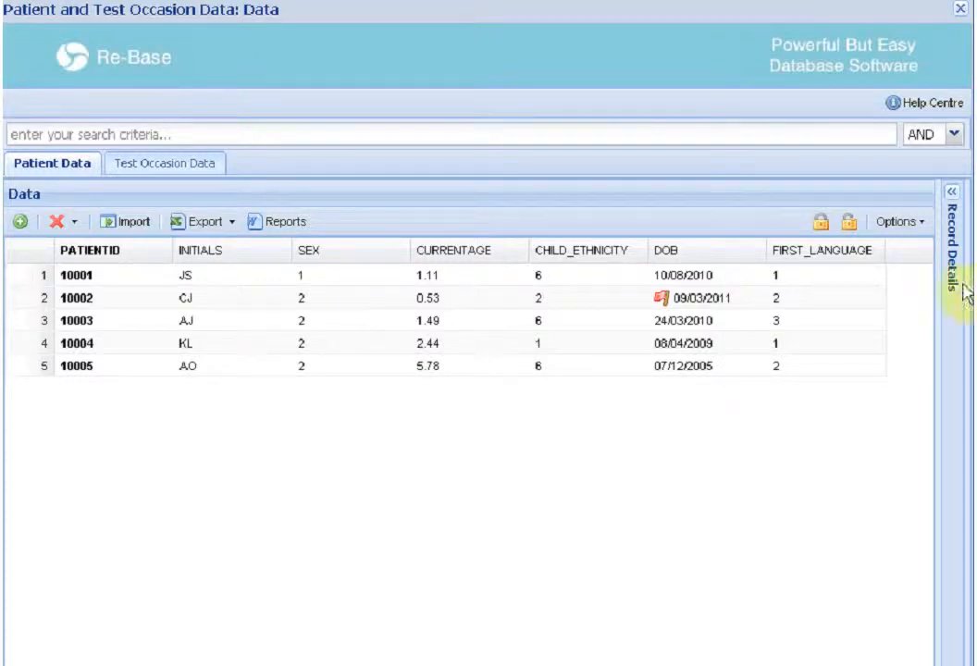
Turn on Display Record Inserted and Modified Details in the grid options
click(916, 222)
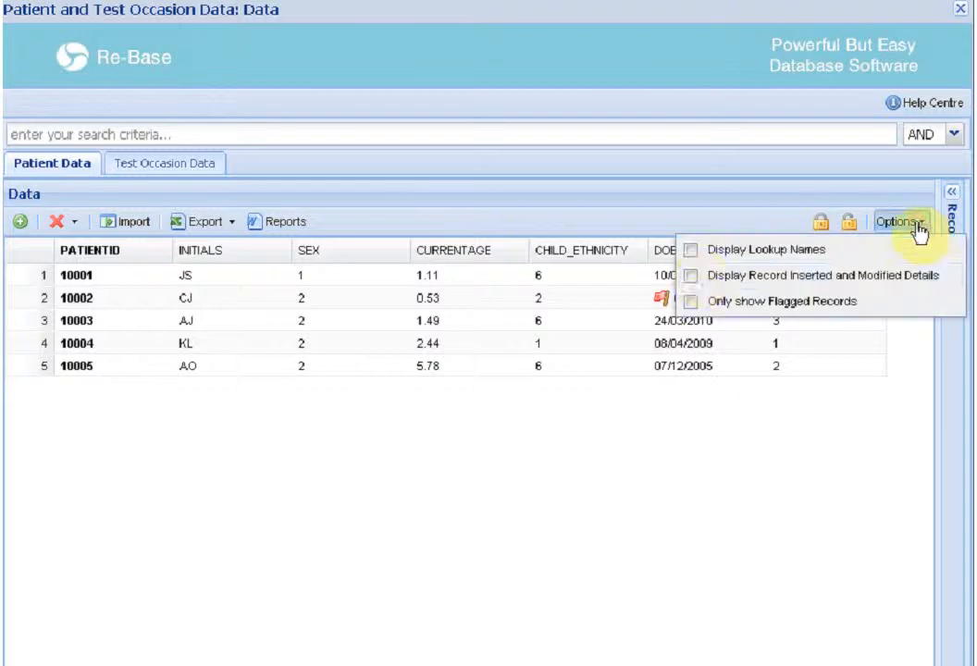
click(691, 275)
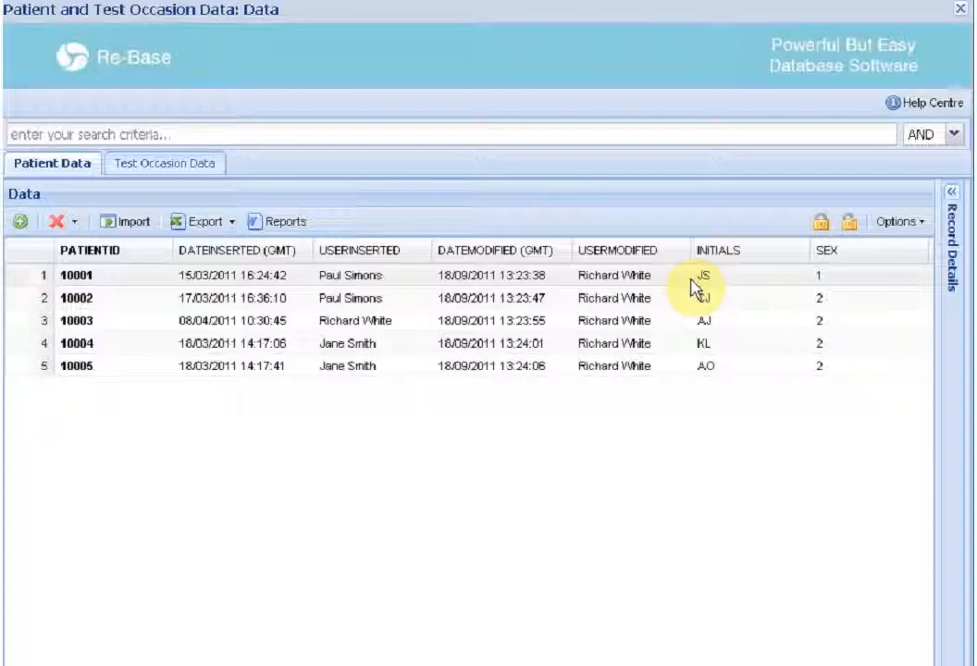